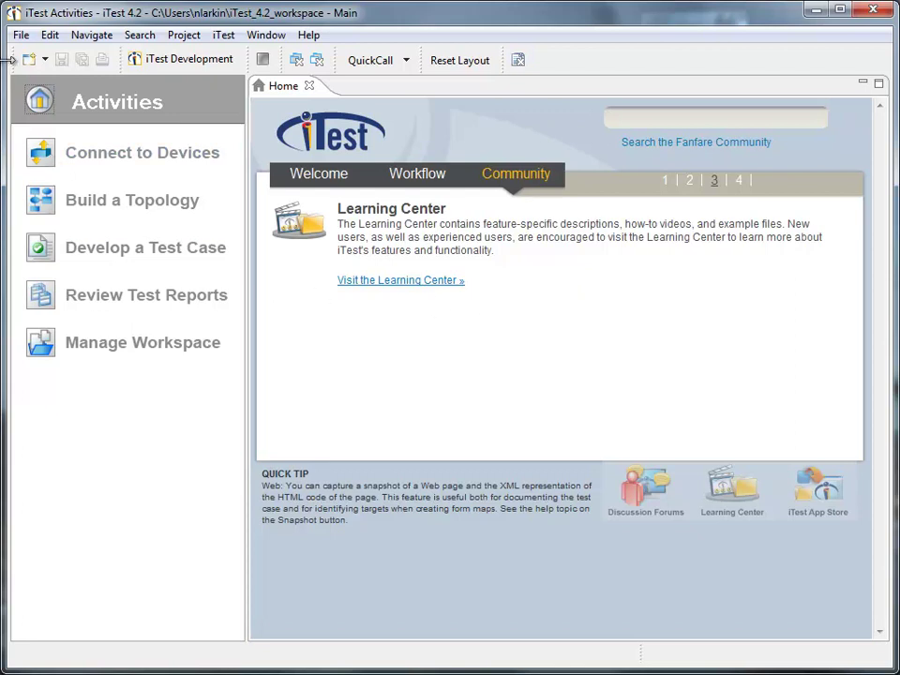
- Start importing External Procedure Libraries with tcl Agent 1 as the source agent
click(20, 36)
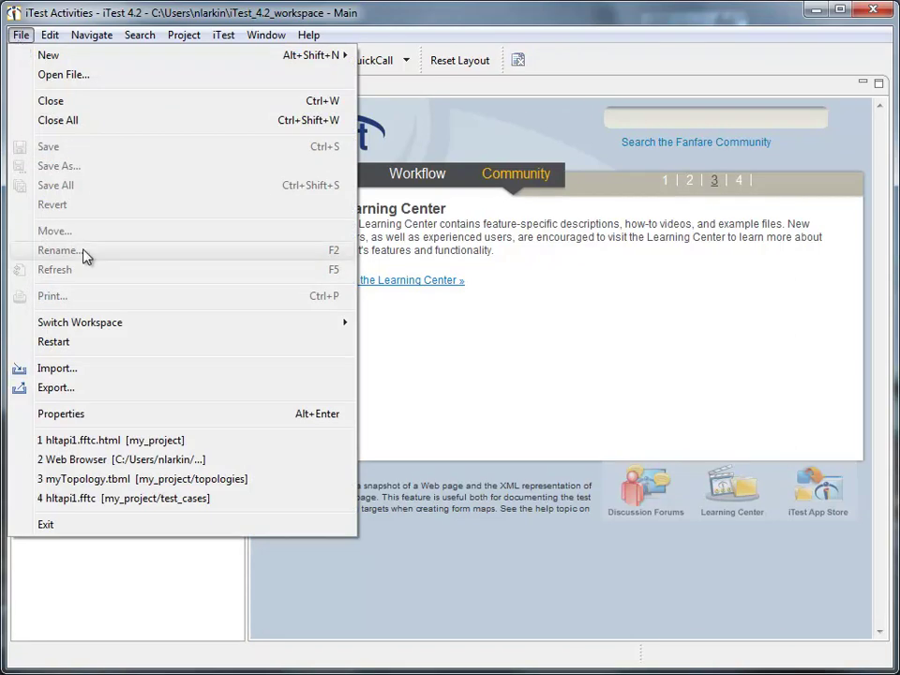
click(104, 368)
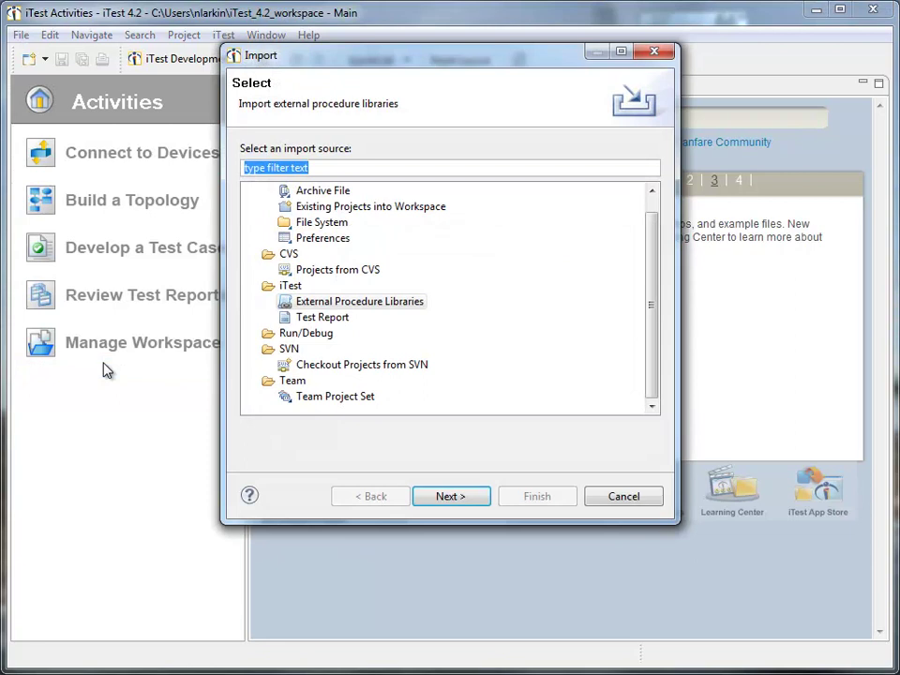
click(328, 301)
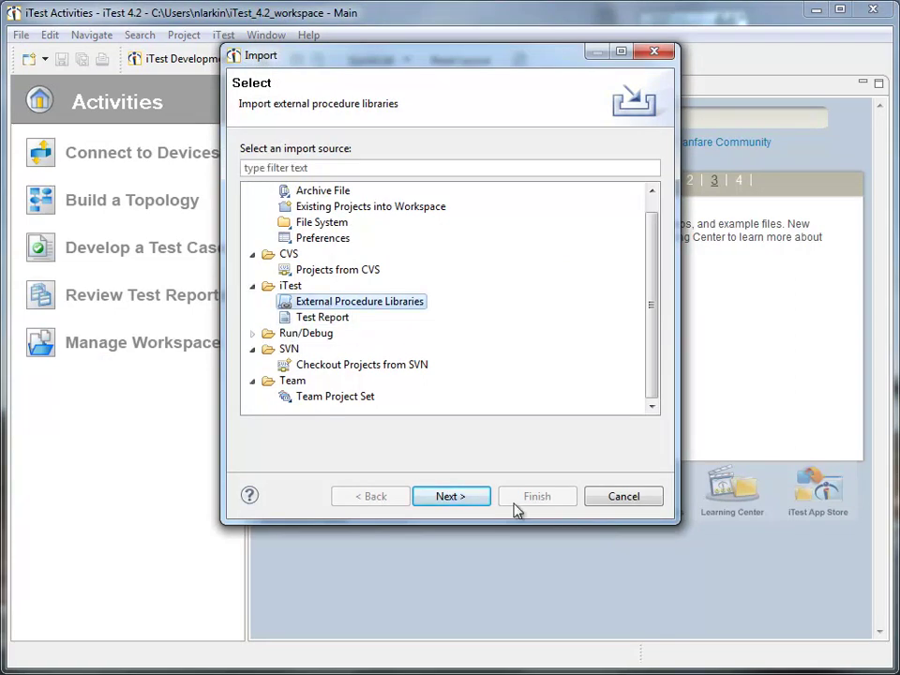
click(450, 497)
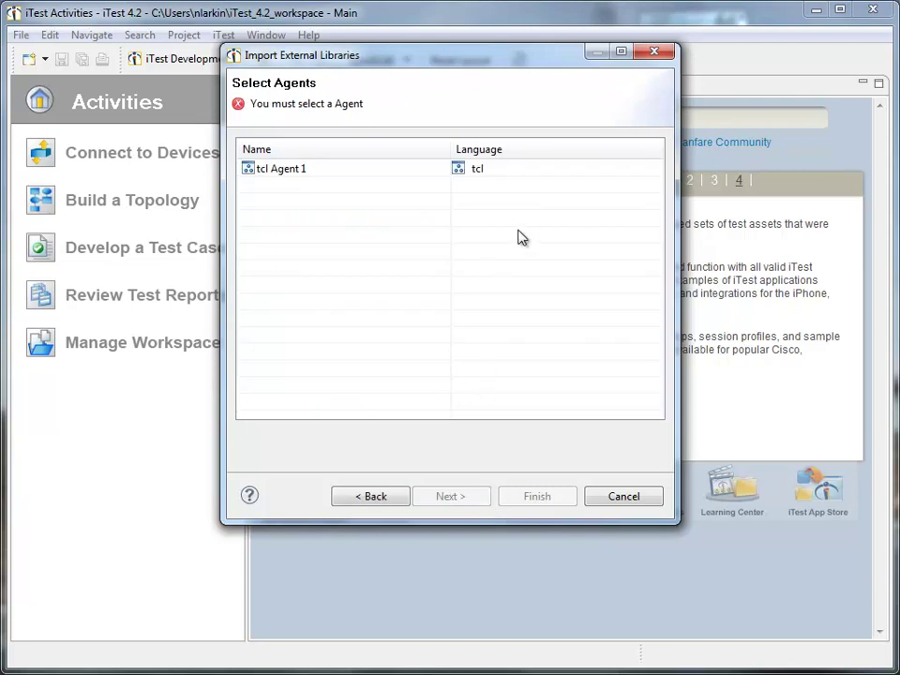
click(502, 177)
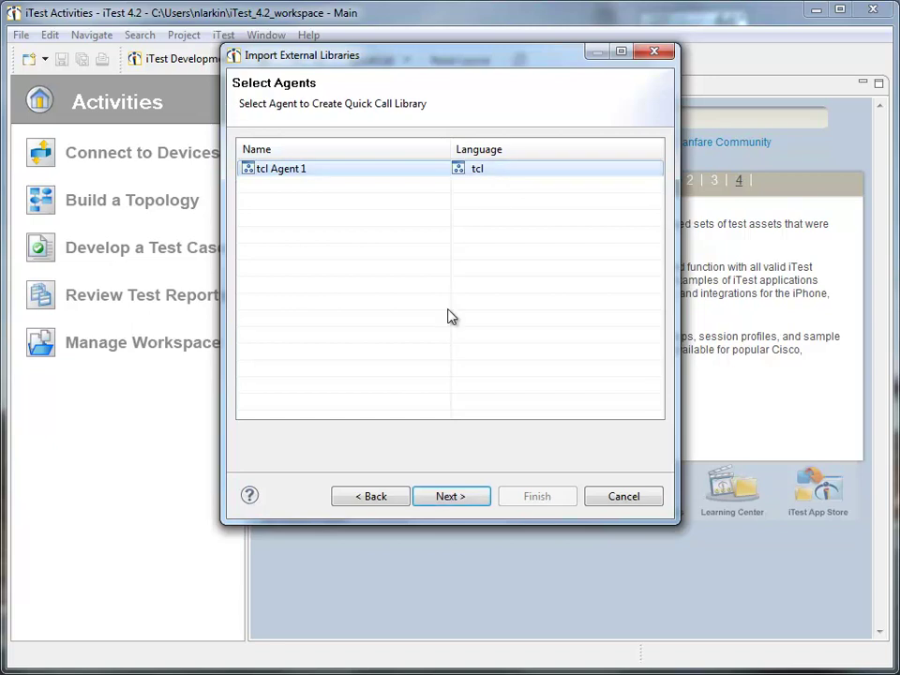
click(431, 497)
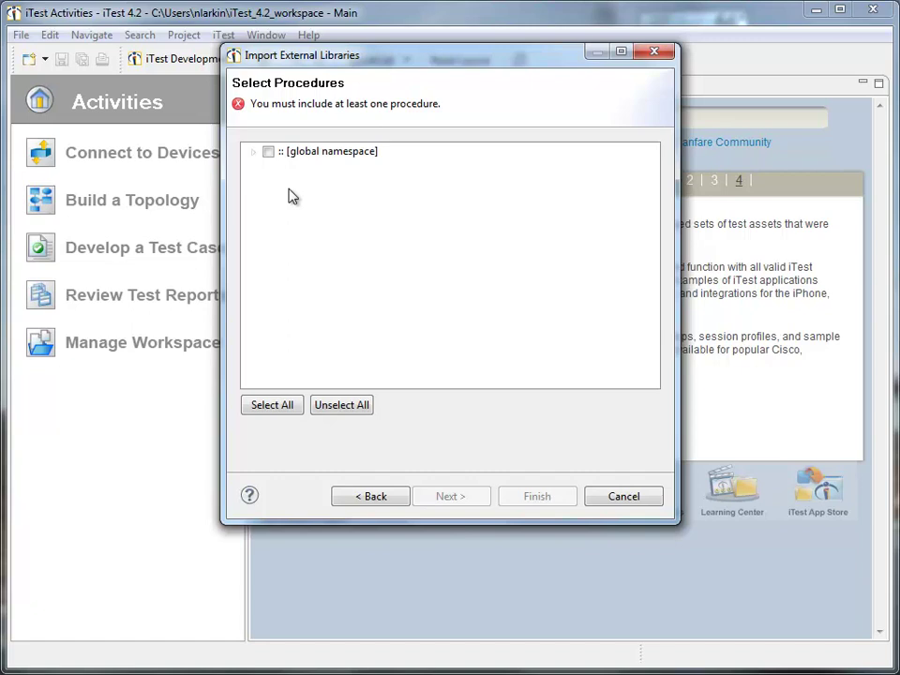
- Expand the global namespace and tick ::sth for inclusion in the library
click(253, 153)
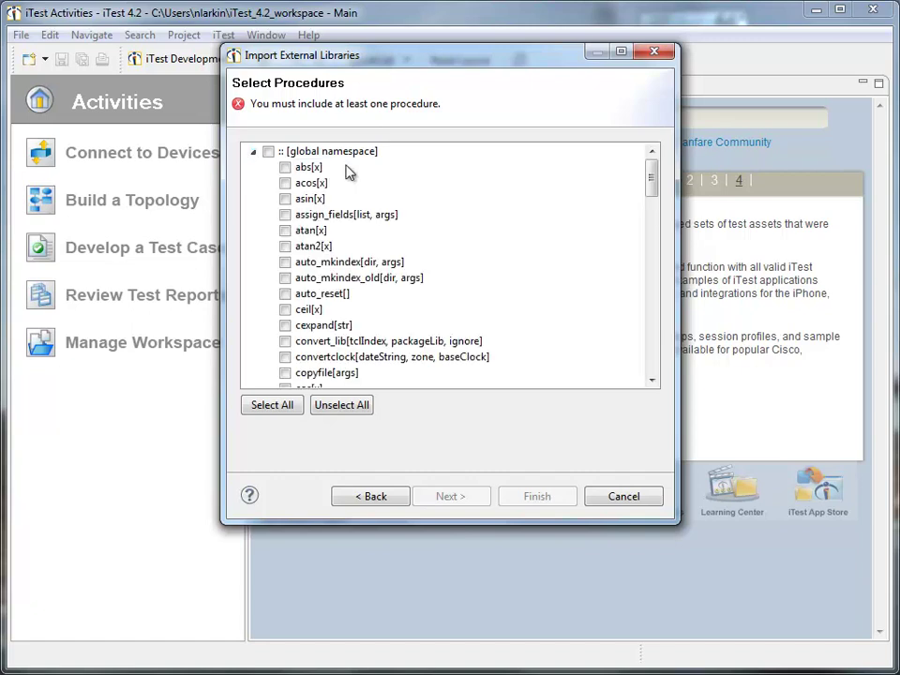
drag(648, 177, 647, 362)
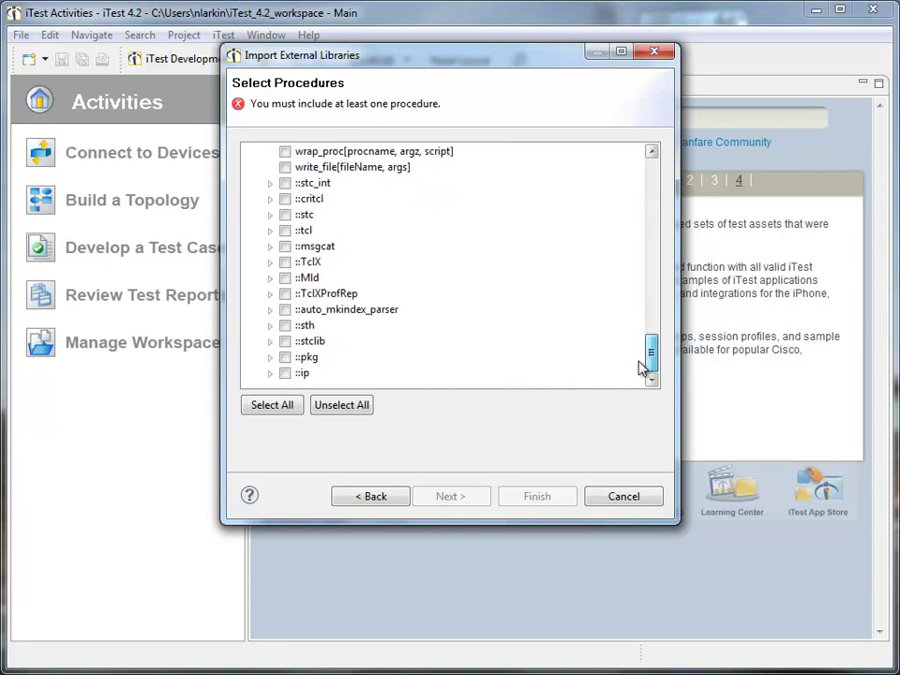
click(284, 326)
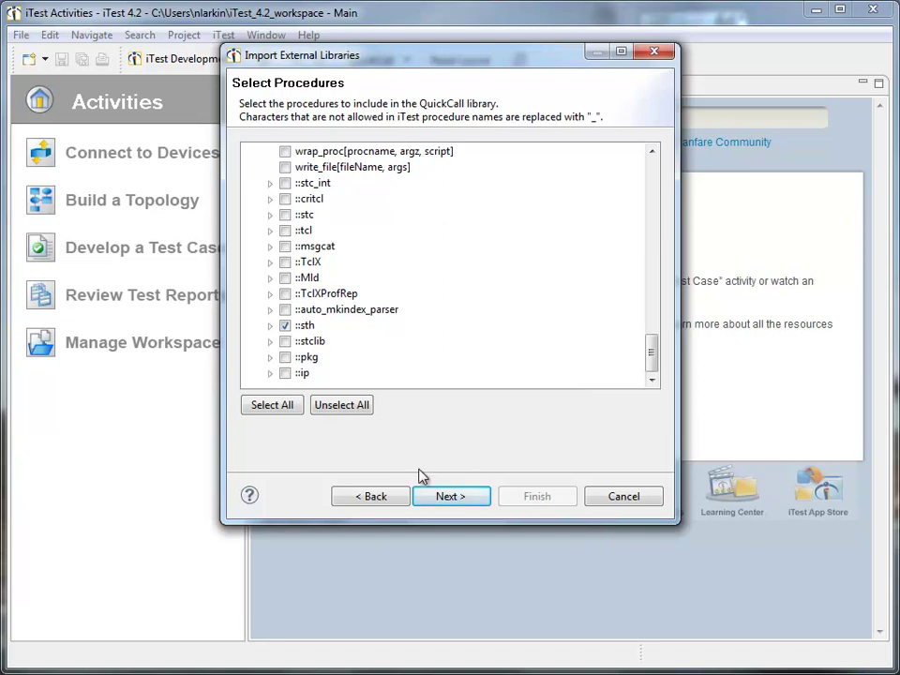
- Set both the QuickCall library and session profile locations to my_project/session_profiles
click(454, 496)
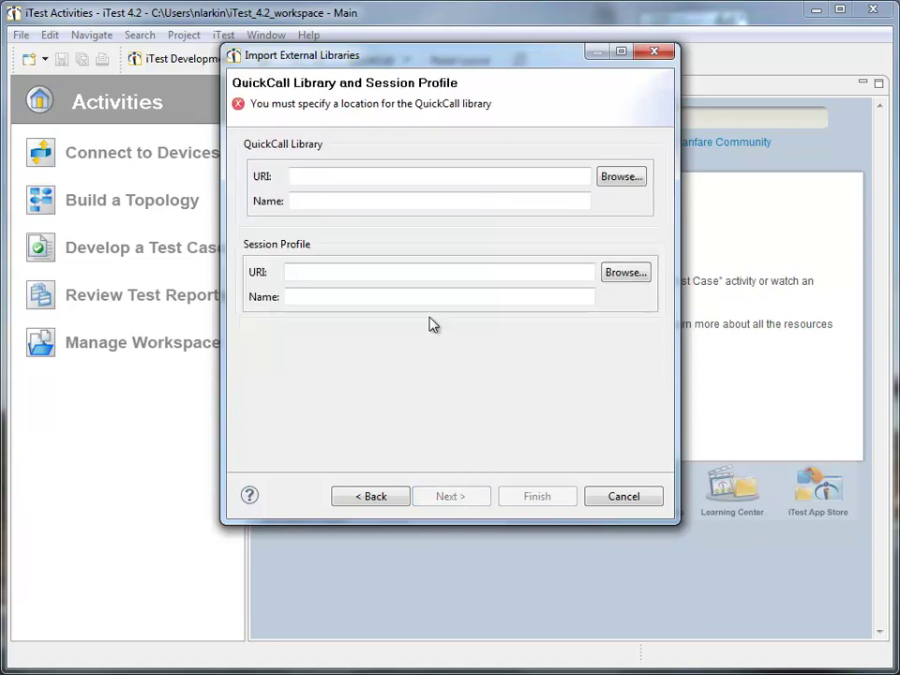
click(610, 177)
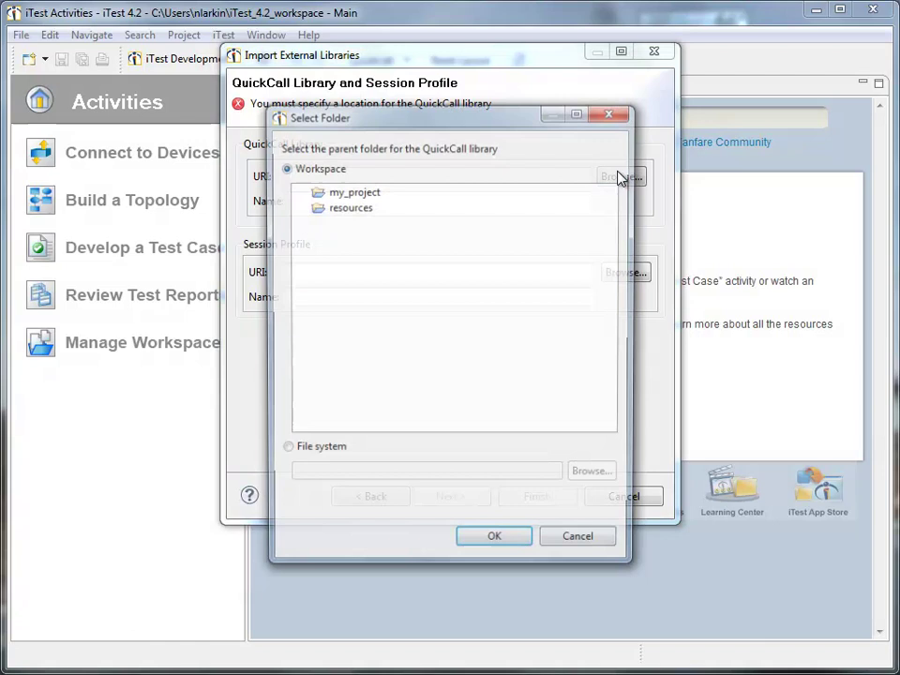
drag(401, 119, 571, 141)
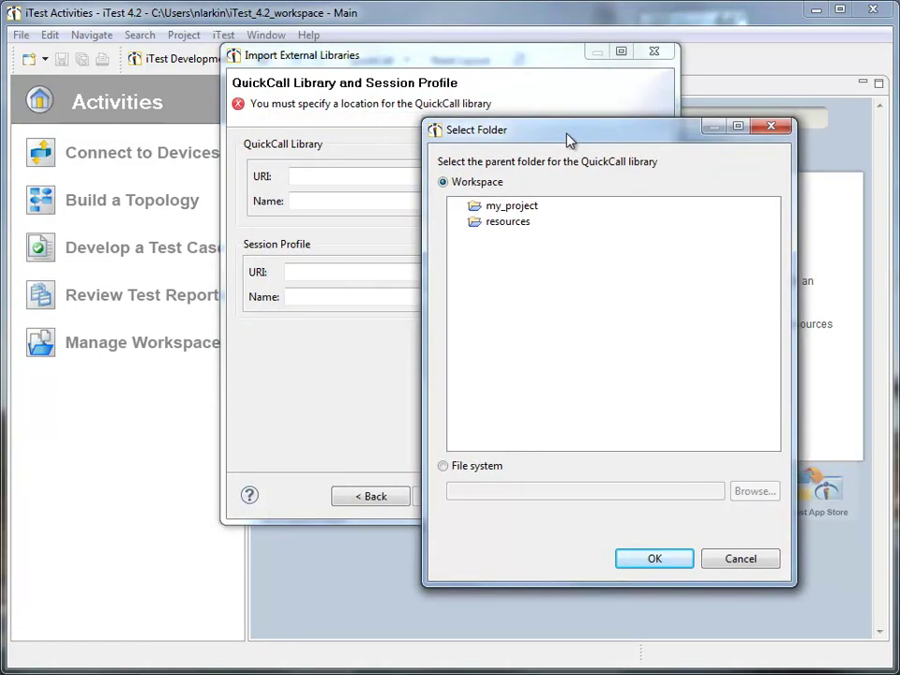
double_click(511, 205)
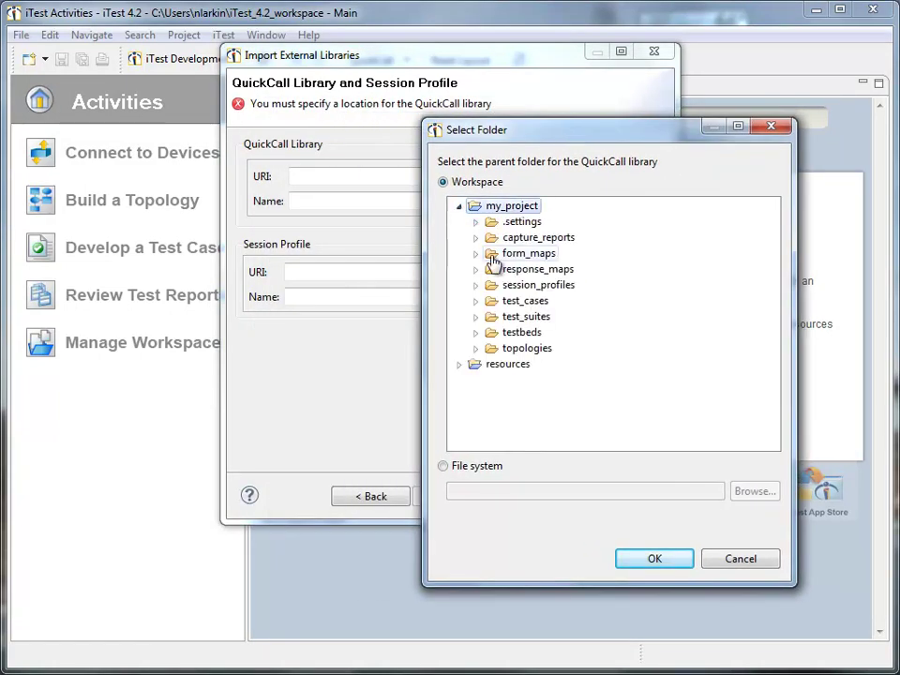
click(506, 285)
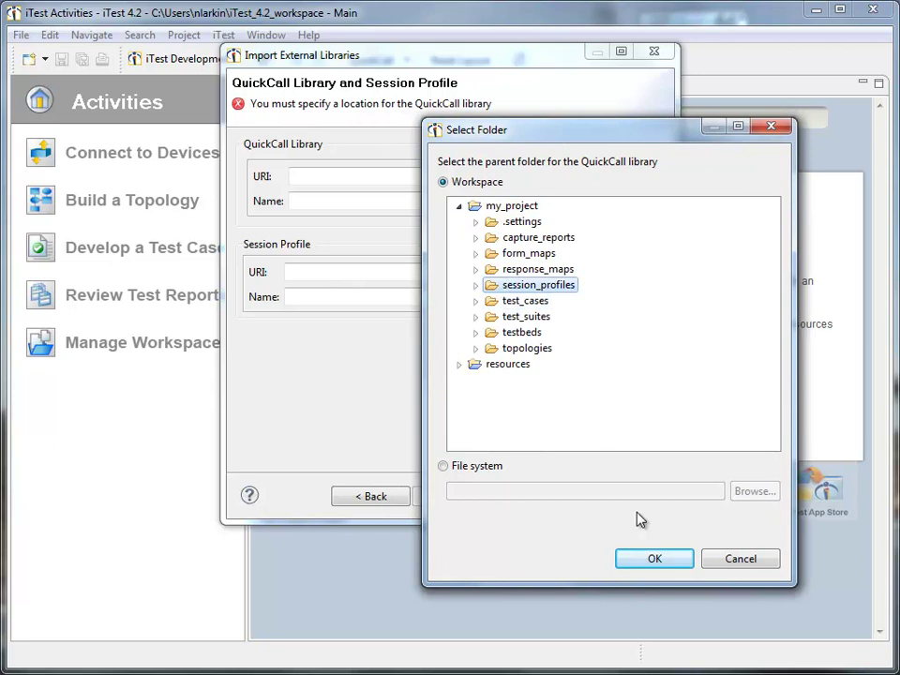
click(654, 559)
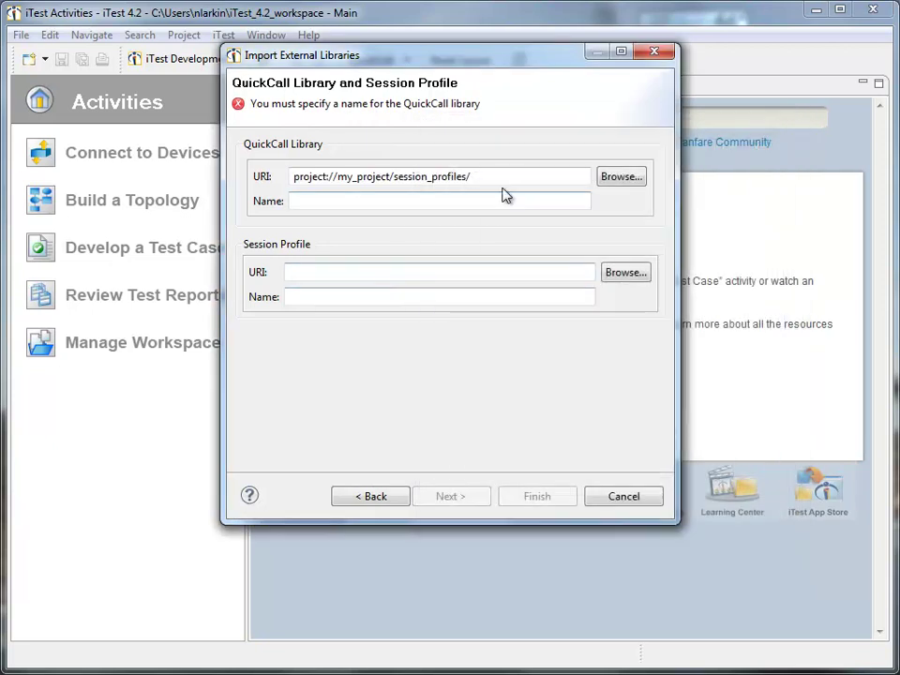
drag(507, 179, 283, 176)
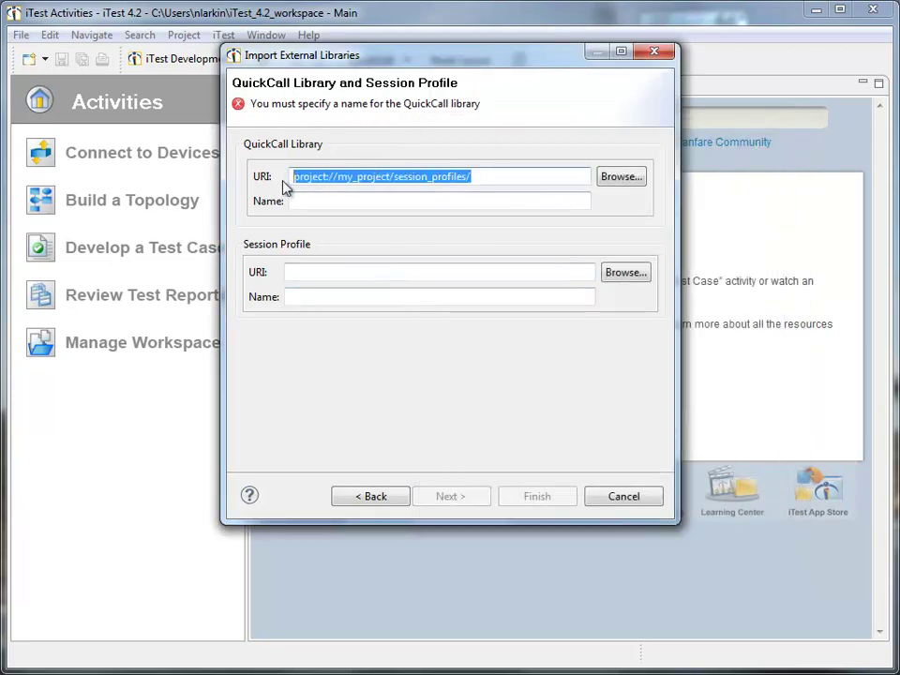
key(ctrl+c)
click(292, 272)
key(ctrl+v)
- Name the QuickCall library shltapiQCLib and the session profile shltapi, then finish
click(338, 200)
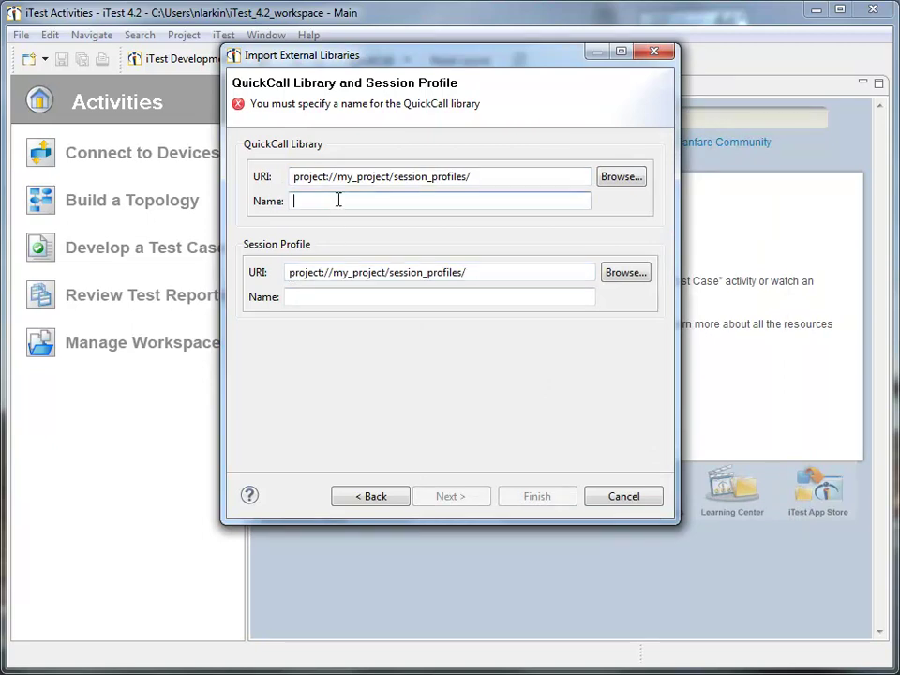
text(s)
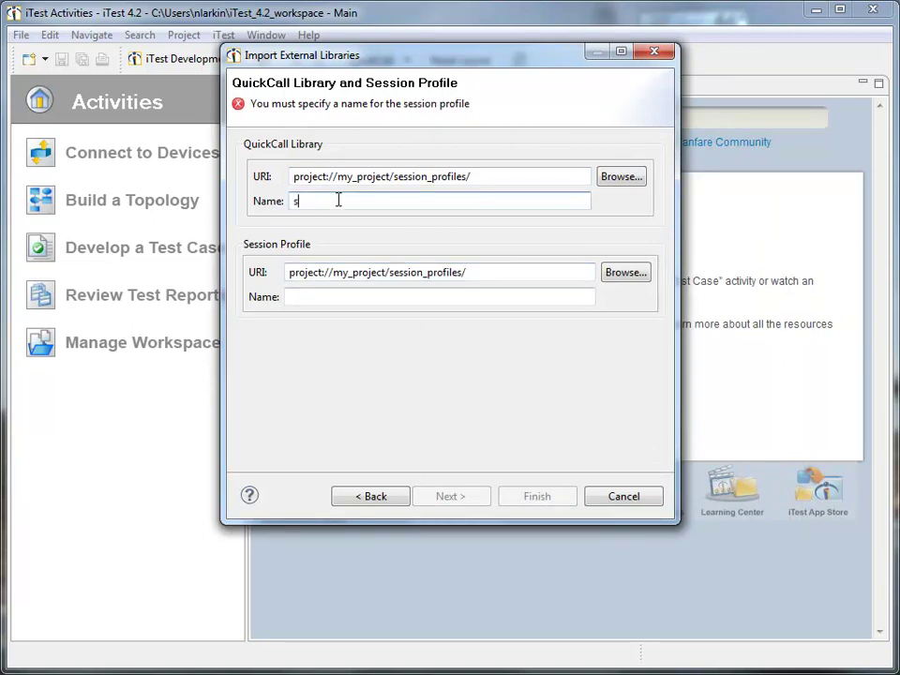
text(hltapiQC)
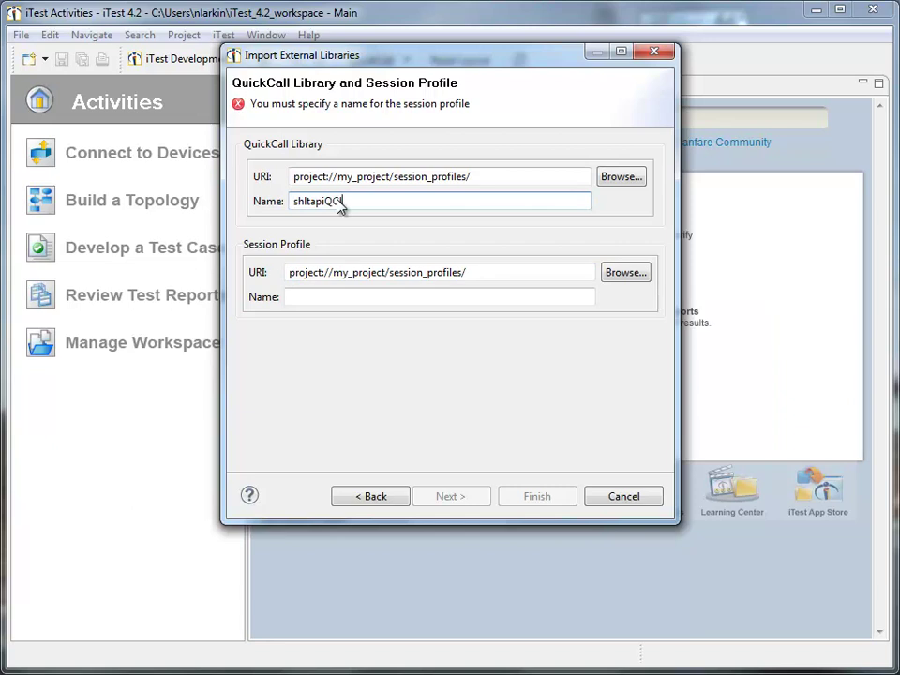
text(Lib)
click(299, 298)
text(sh)
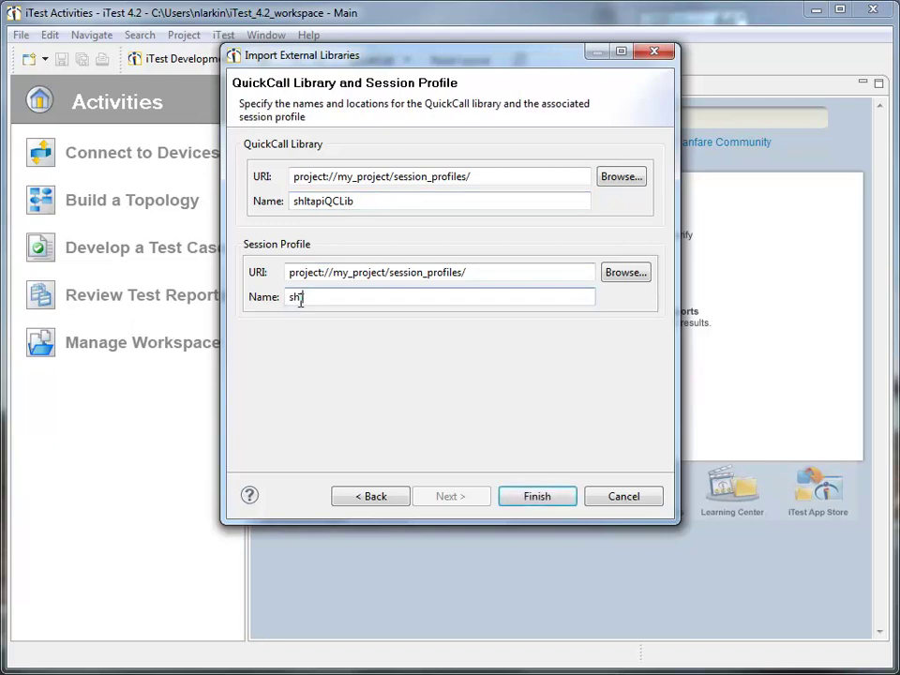
text(ltapi)
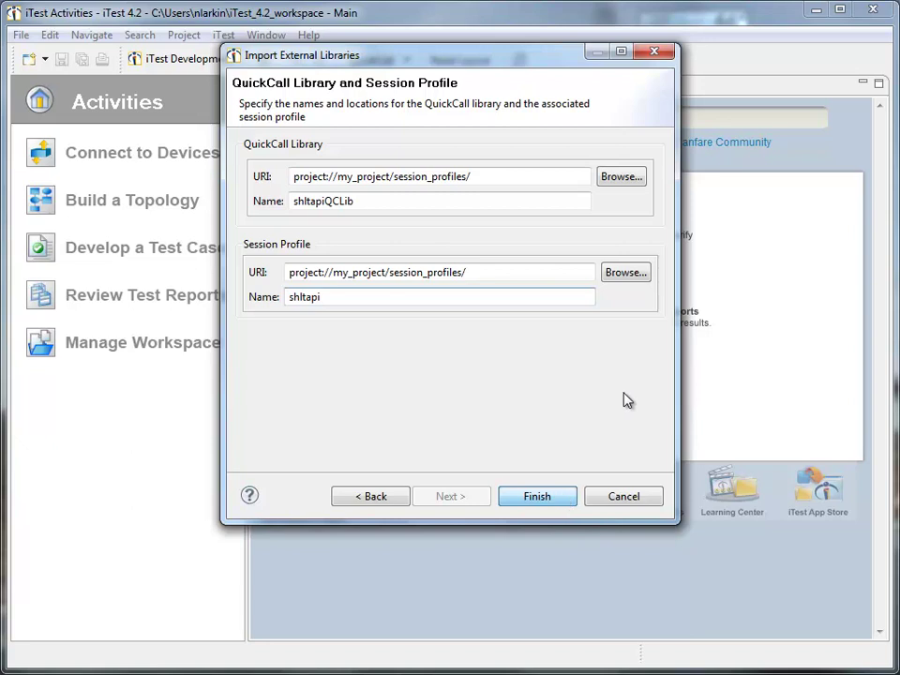
key(Return)
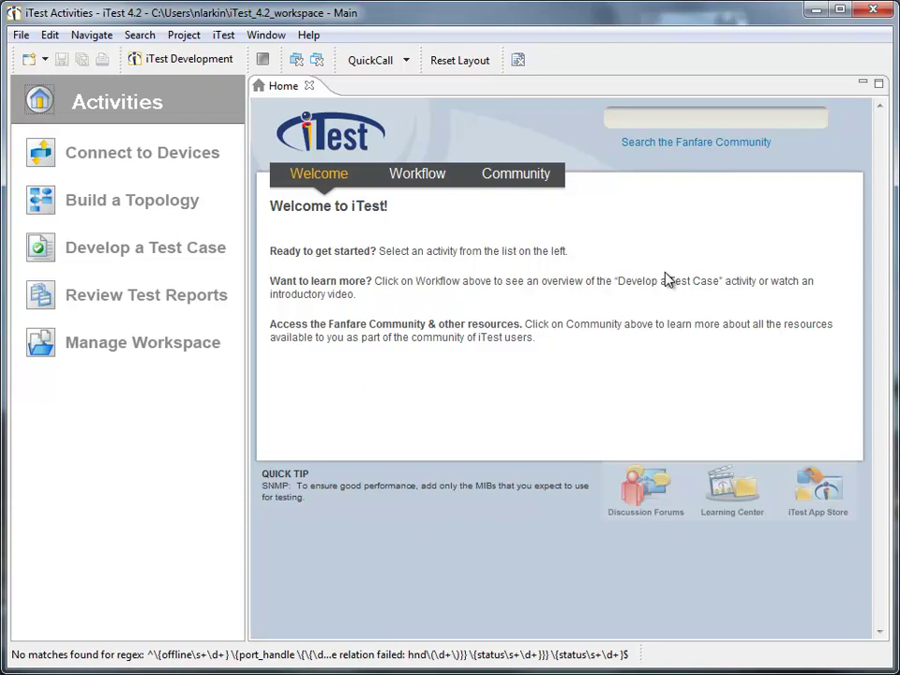
- Switch the Home page to the Workflow tab's Develop a Test Case overview
click(665, 278)
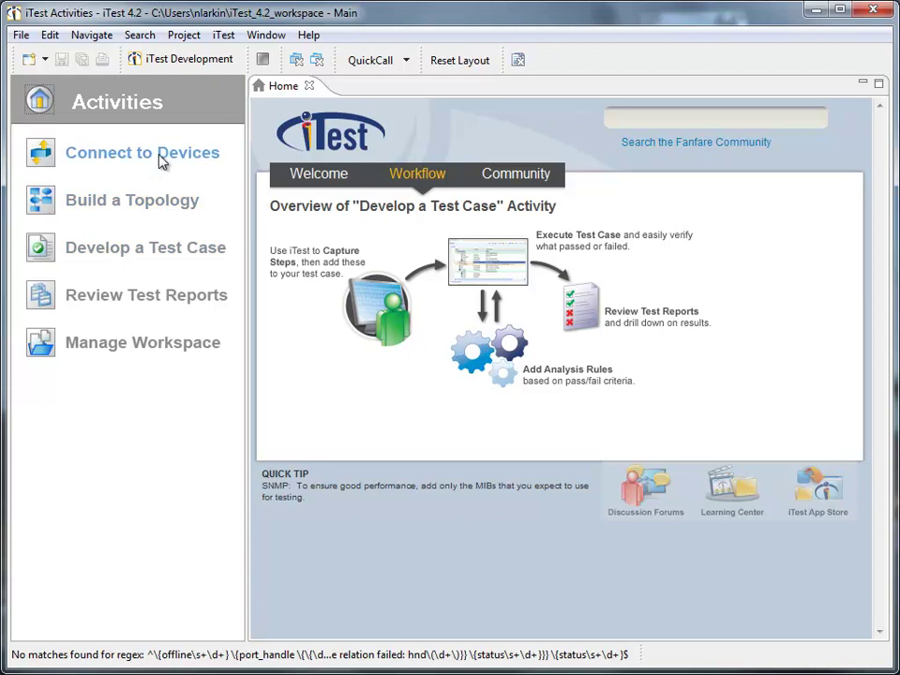
- Create a new test case named shltapi associated with myTopology
click(156, 247)
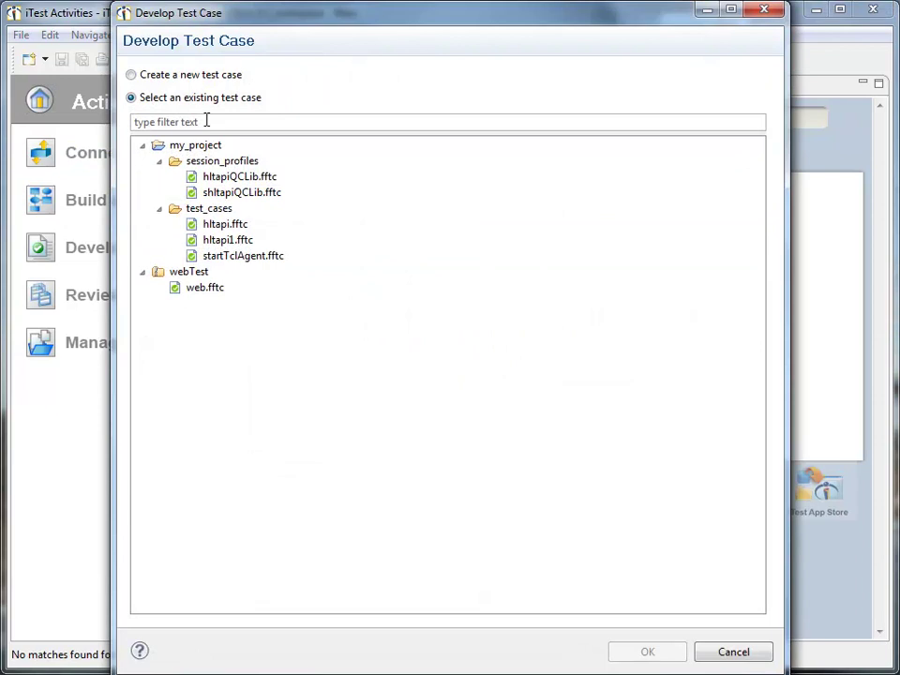
click(205, 78)
click(231, 267)
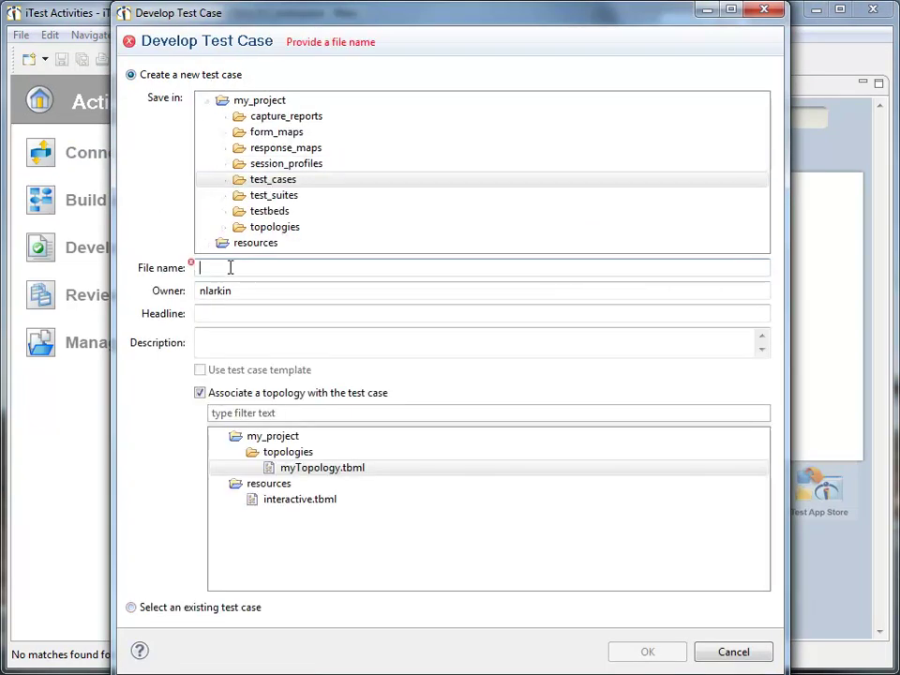
text(shltapi)
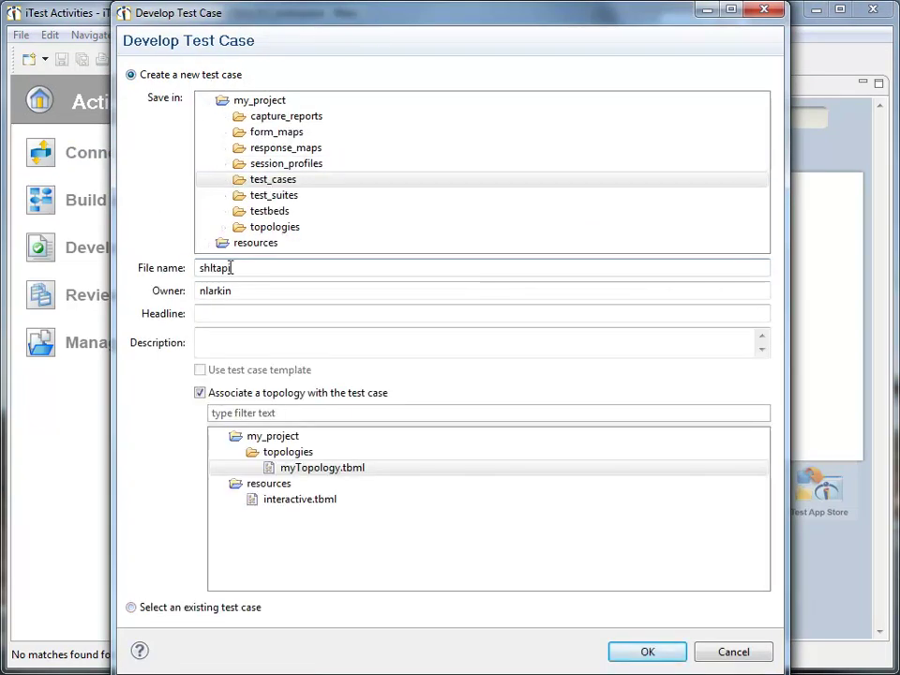
click(366, 469)
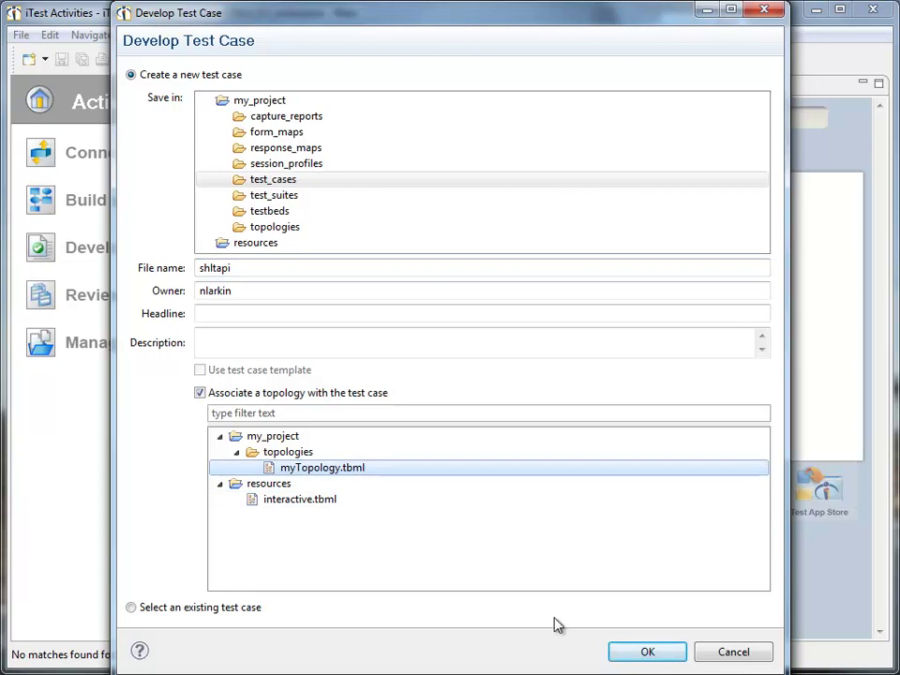
click(645, 652)
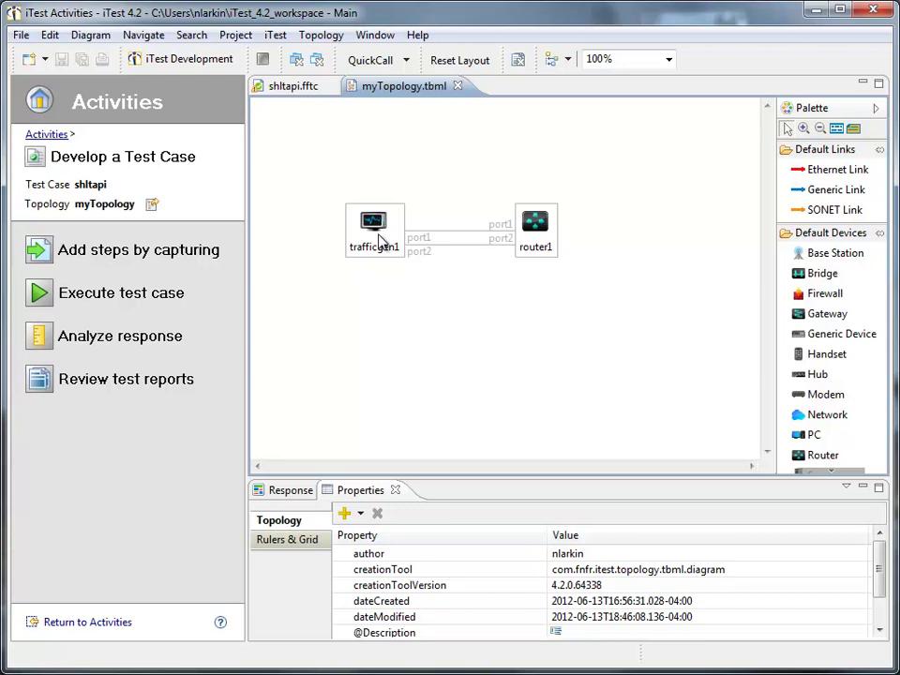
- Start a capture session on trafficgen1's shltapi library
click(185, 250)
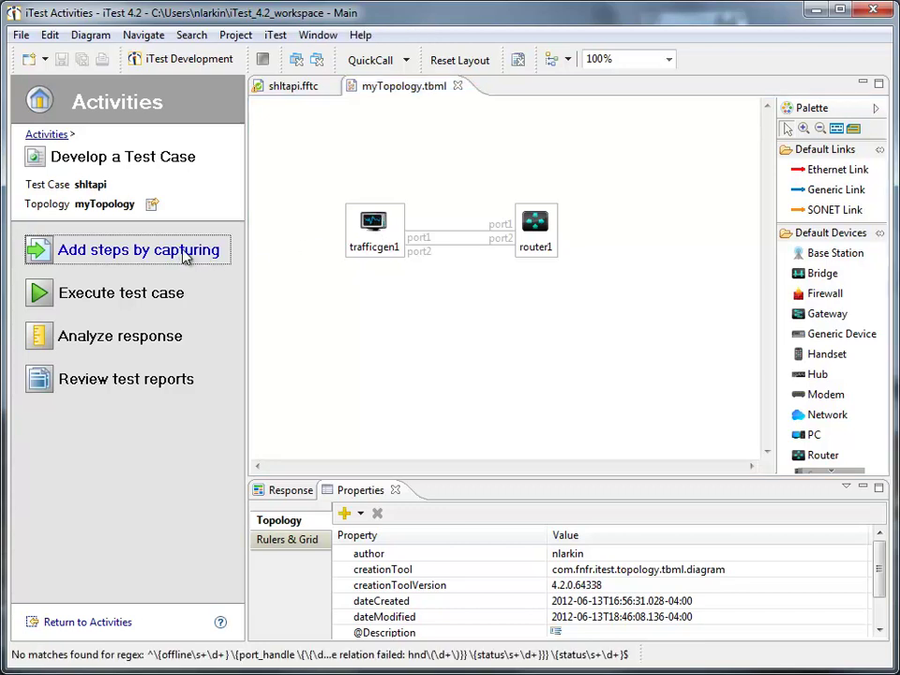
click(187, 259)
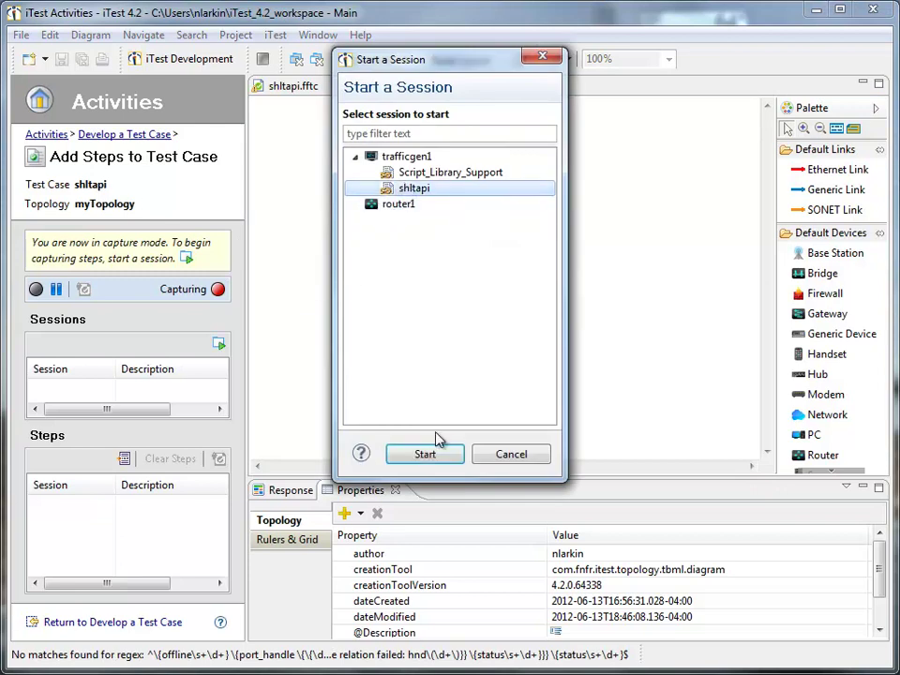
click(424, 454)
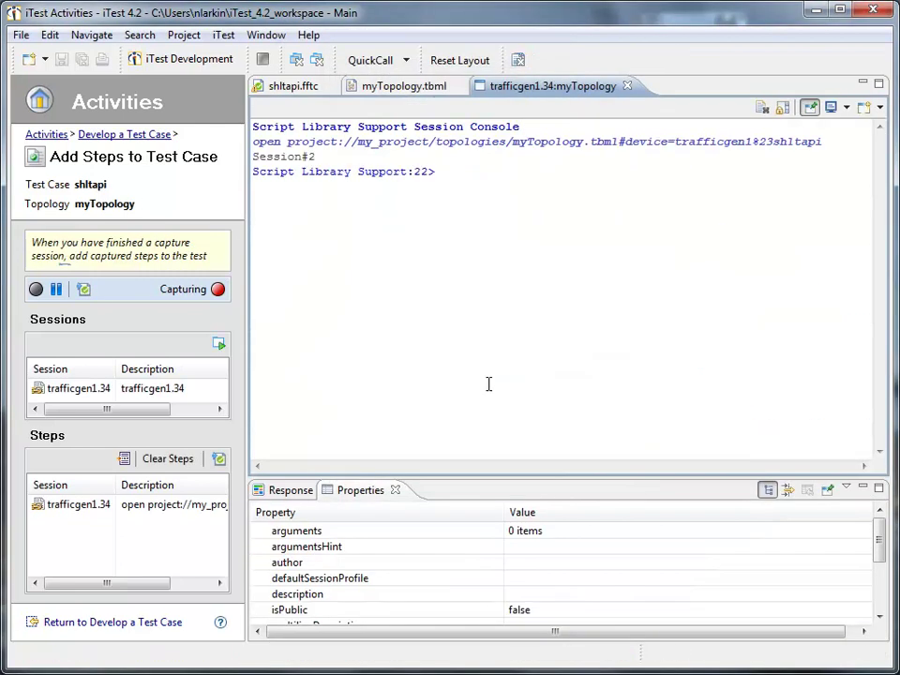
- Select the connect QuickCall and set args to -device 10.47.73.51 -port_list 1,3 1,4
click(369, 62)
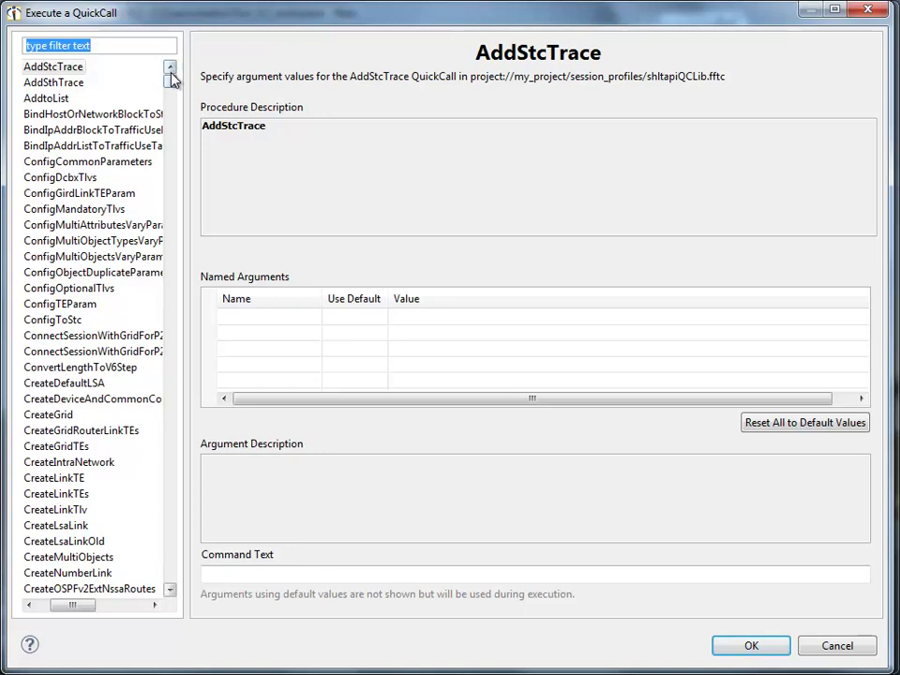
mouse_move(171, 84)
mouse_down()
mouse_move(168, 344)
mouse_move(182, 522)
mouse_move(180, 82)
mouse_up()
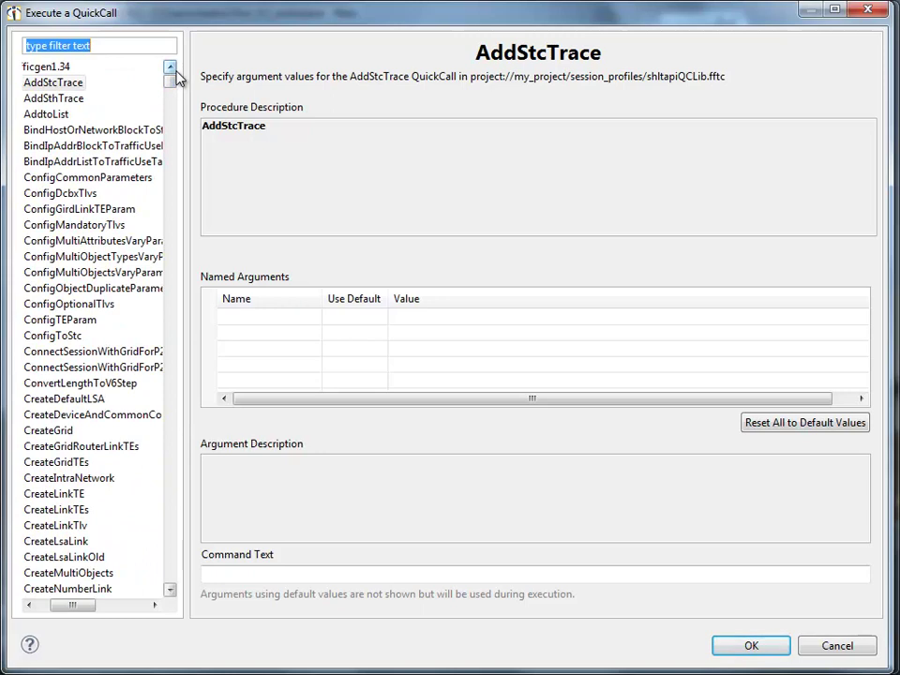
click(97, 46)
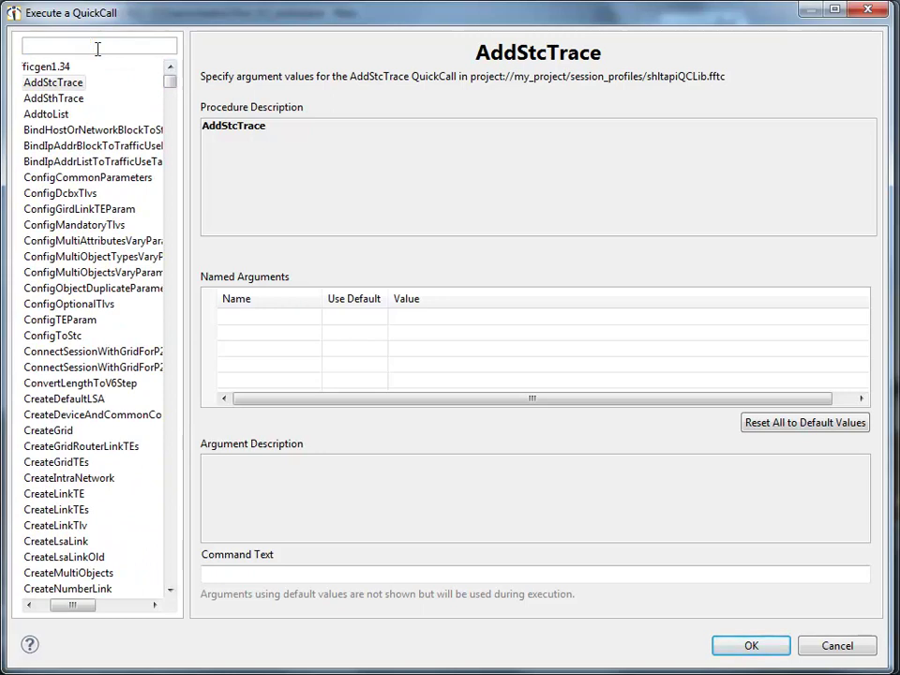
text(connect)
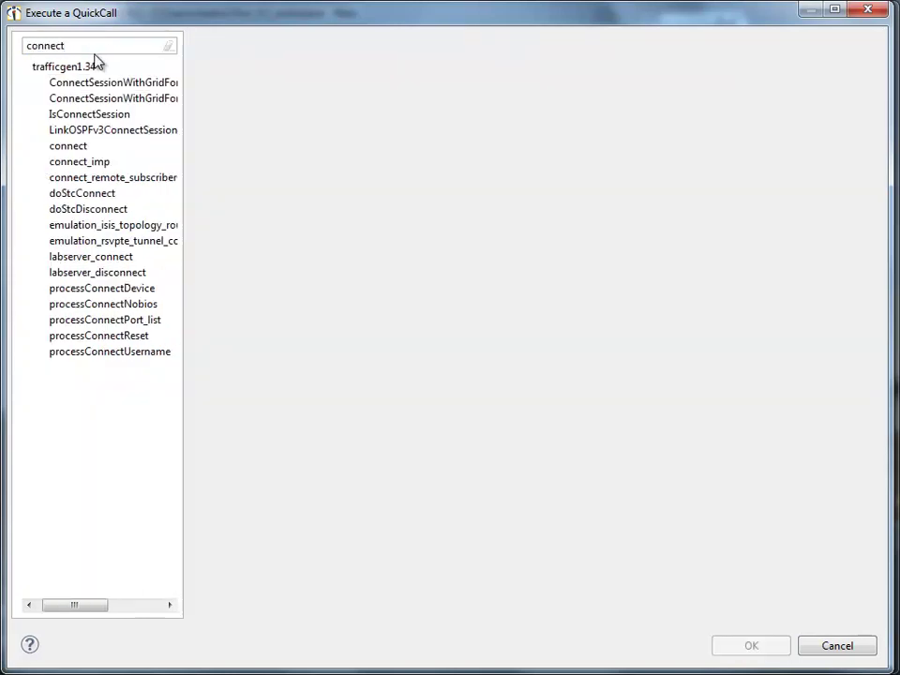
click(75, 146)
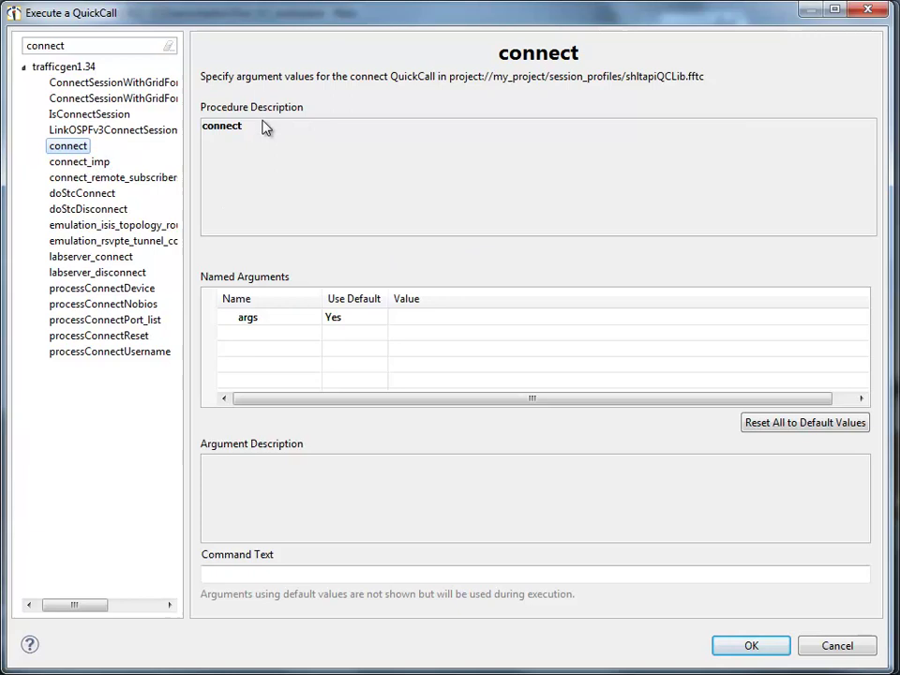
click(411, 322)
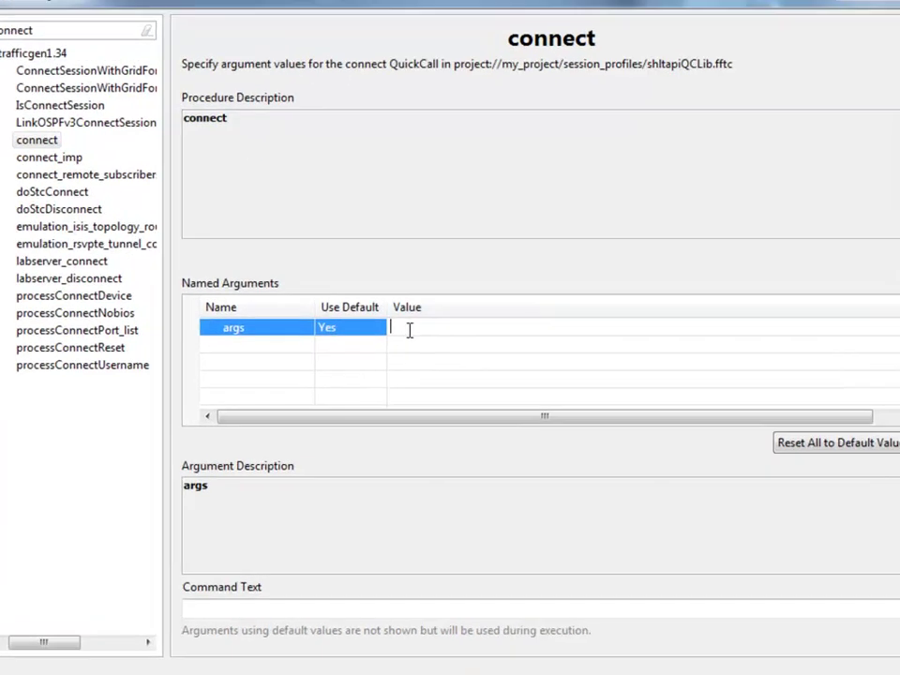
text(-dev)
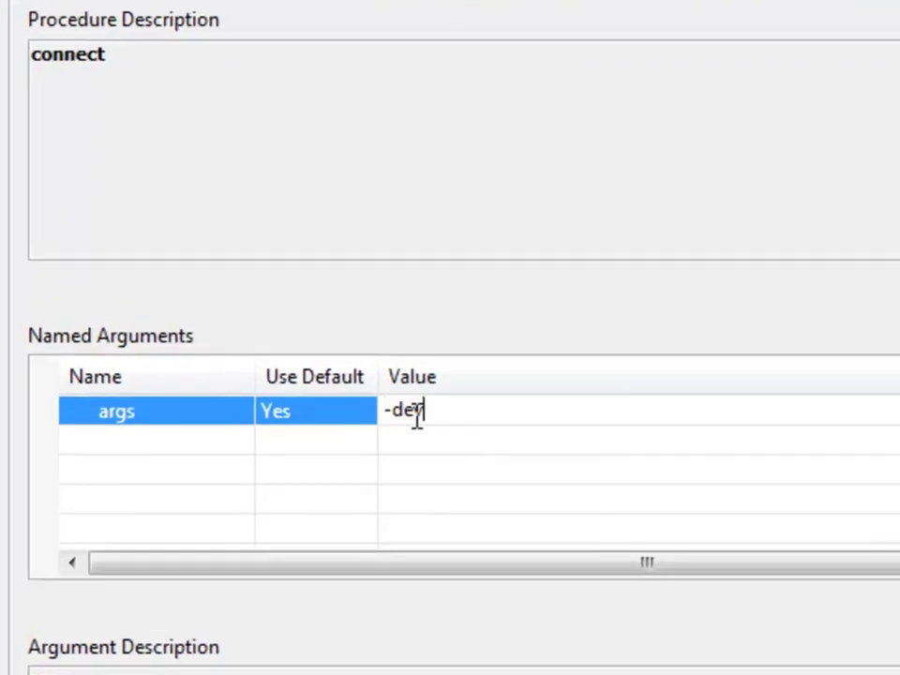
text(ice 10)
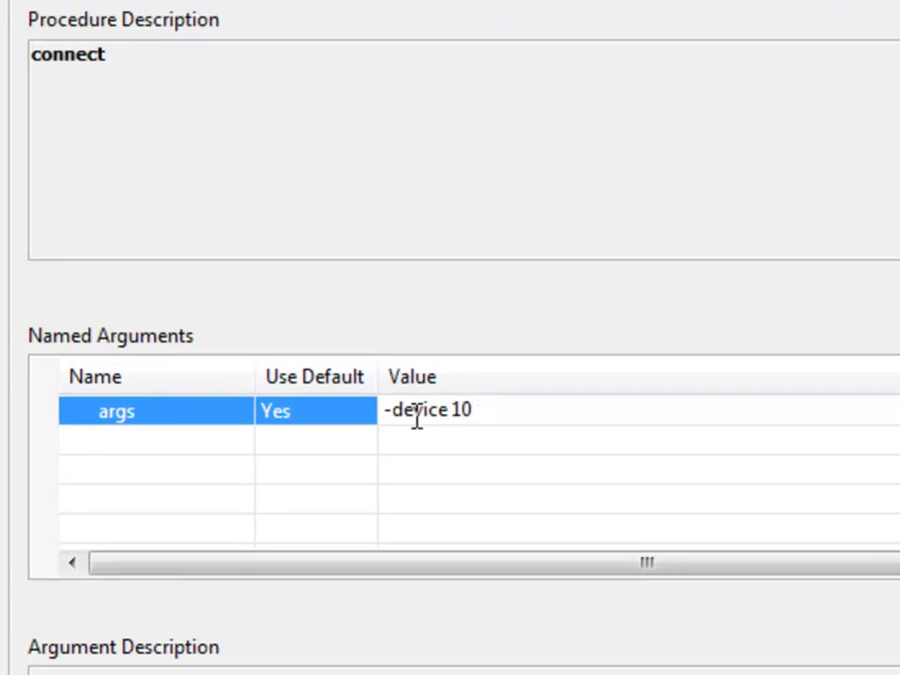
text(.47.73.51)
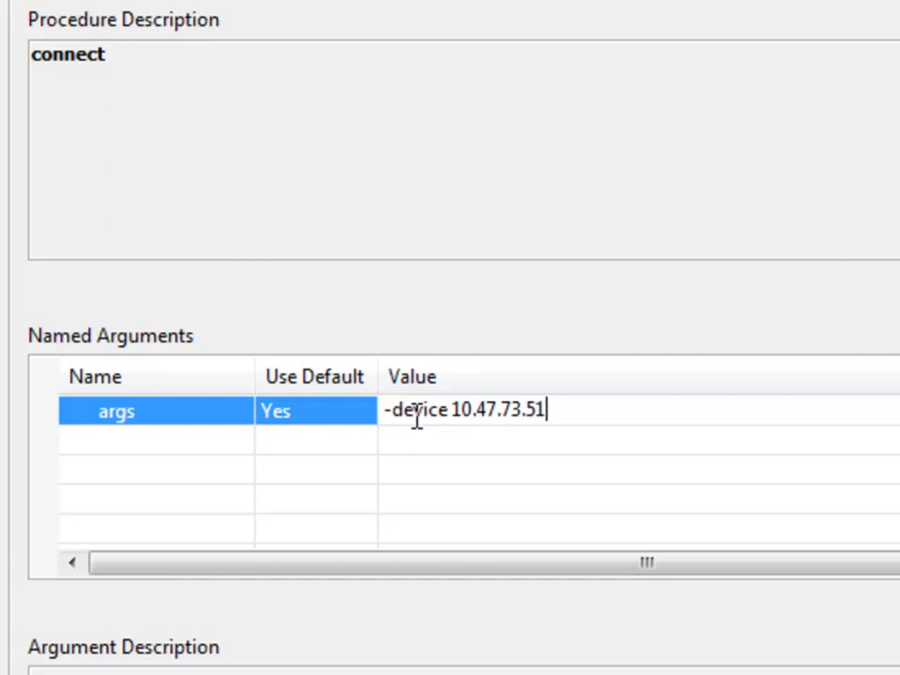
text( -por)
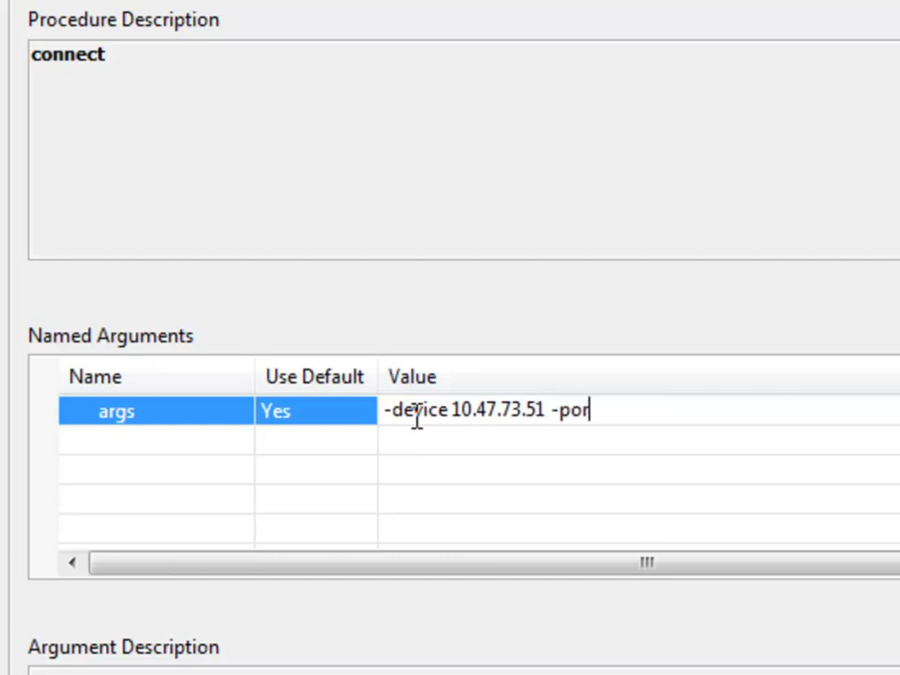
text(t list )
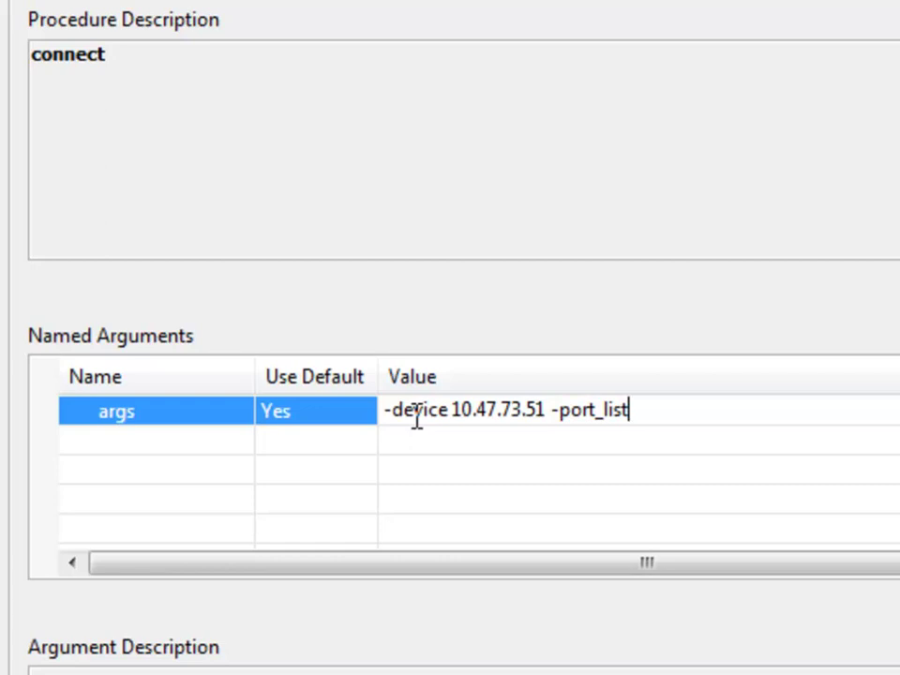
text(1,3 1,4)
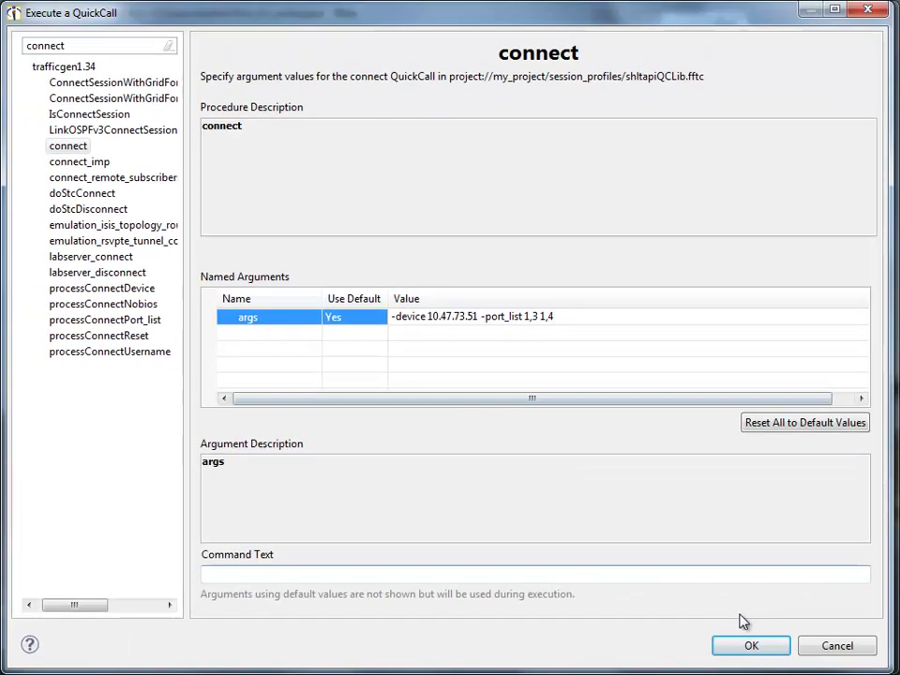
- Execute connect and the remaining sth QuickCalls through cleanup_session, then review the console output
click(899, 674)
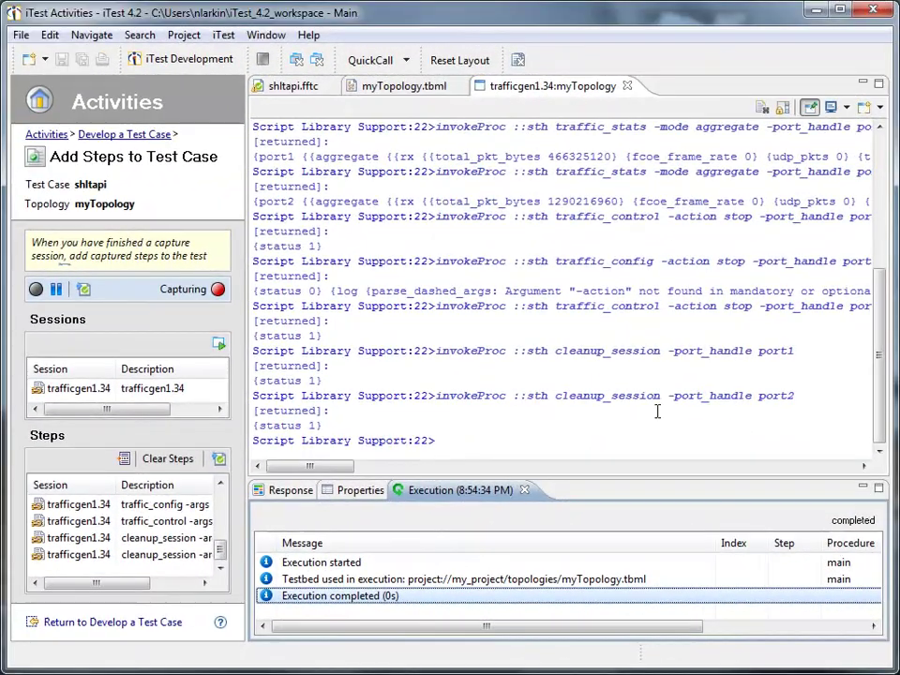
drag(877, 322, 881, 182)
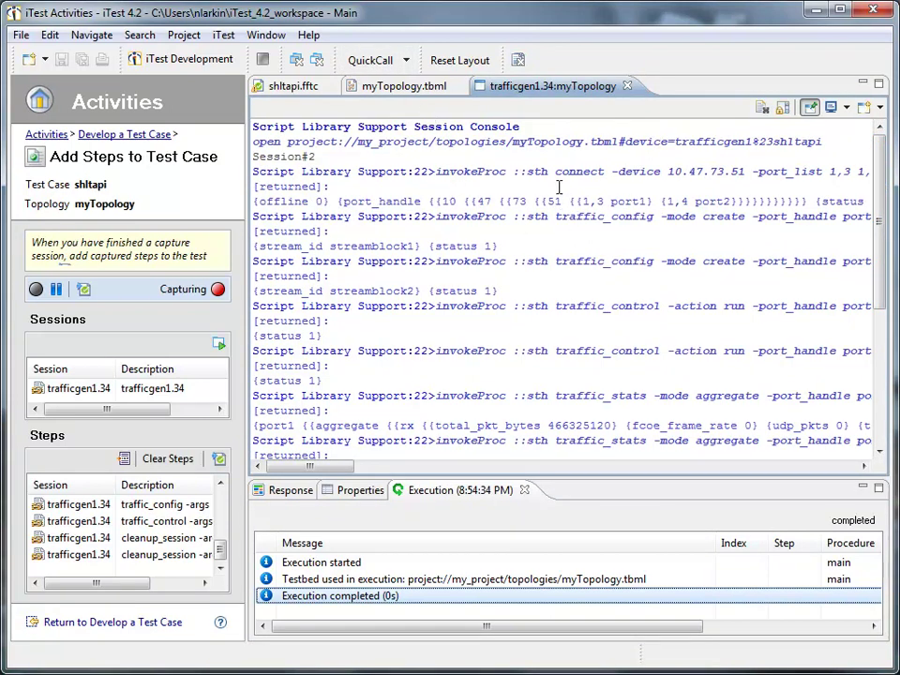
drag(880, 234, 878, 277)
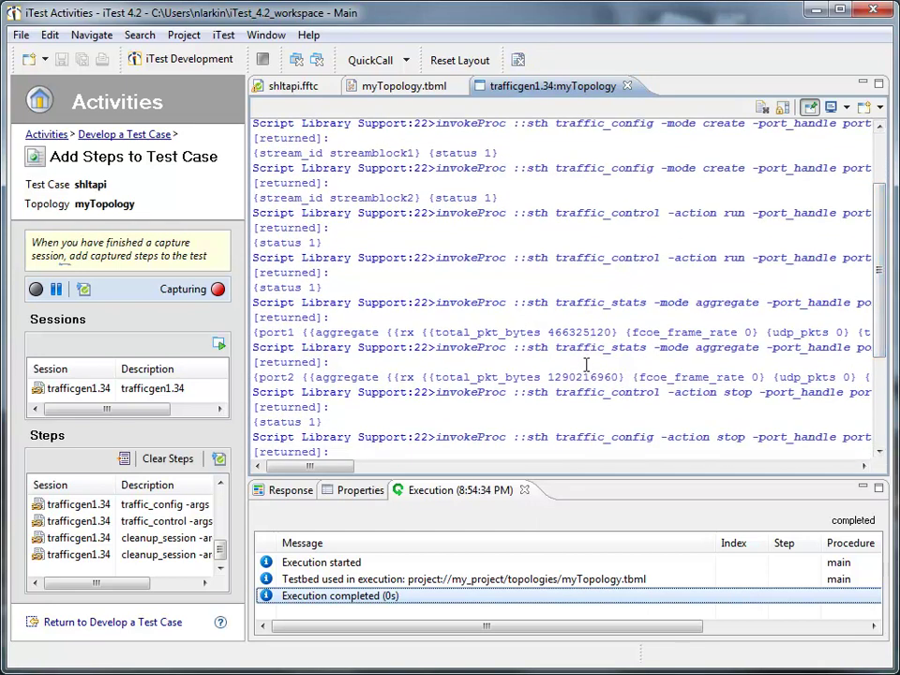
drag(875, 237, 876, 319)
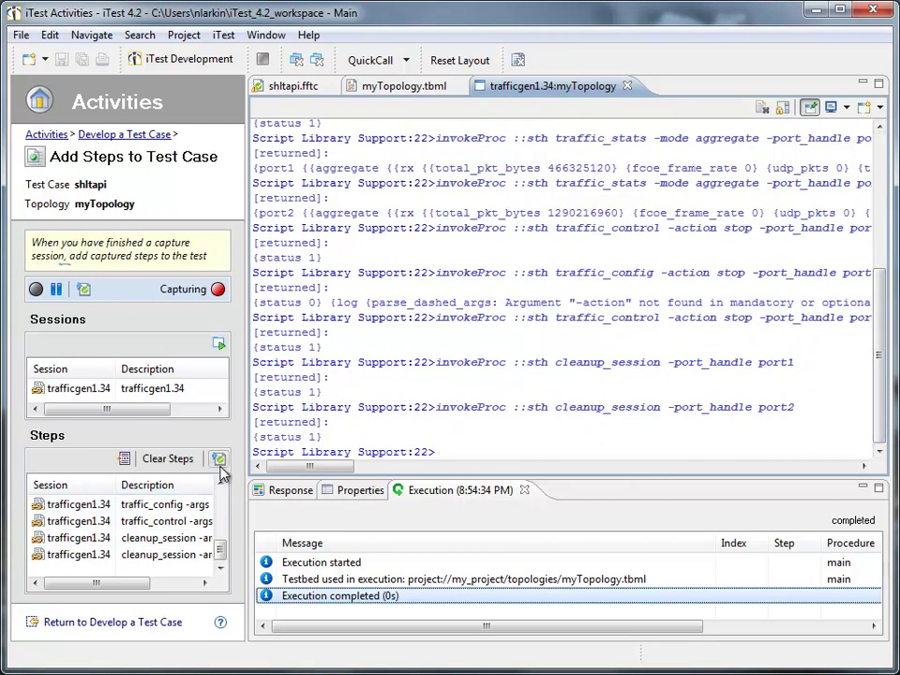
- Close the capture, insert its 13 steps into shltapi, and narrow the Action column
click(627, 86)
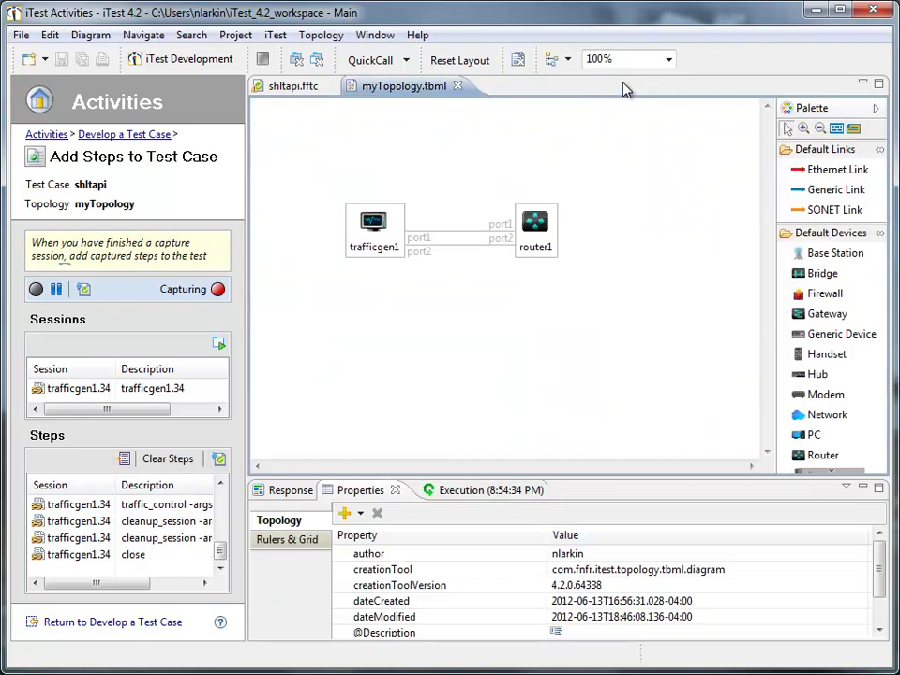
click(219, 461)
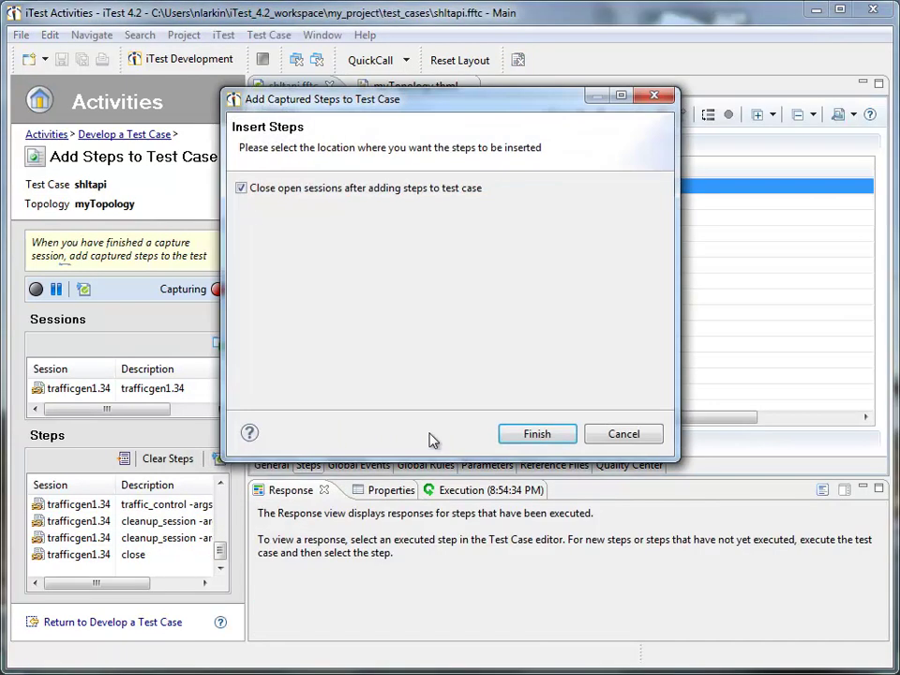
click(534, 434)
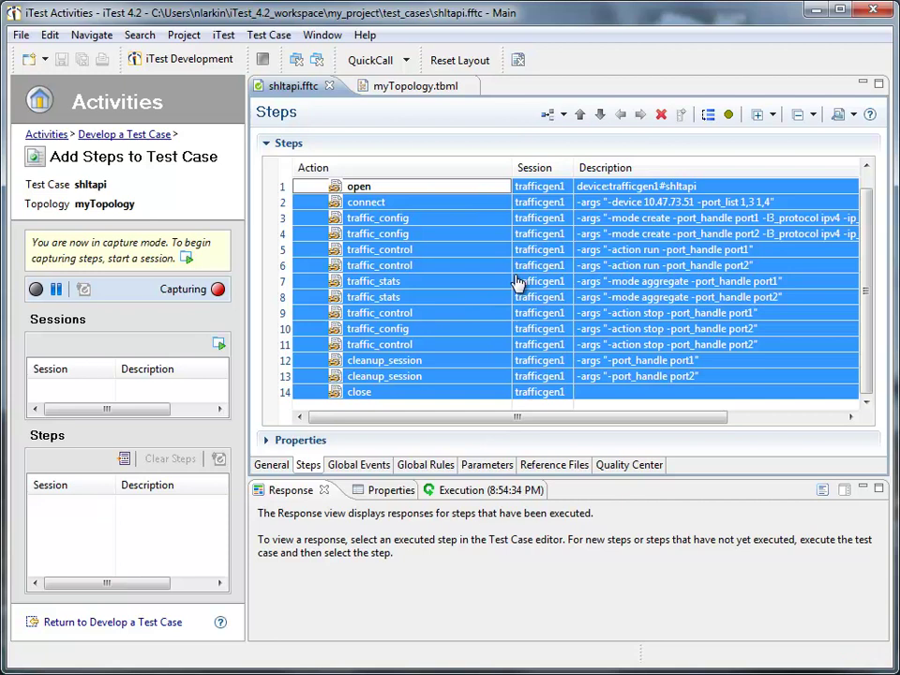
click(310, 191)
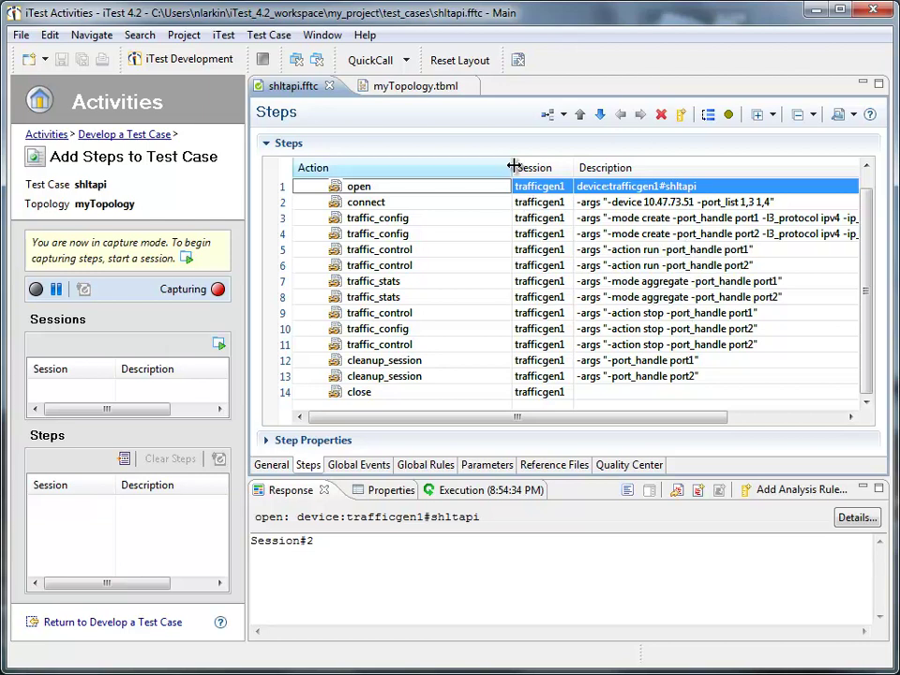
drag(513, 169, 444, 170)
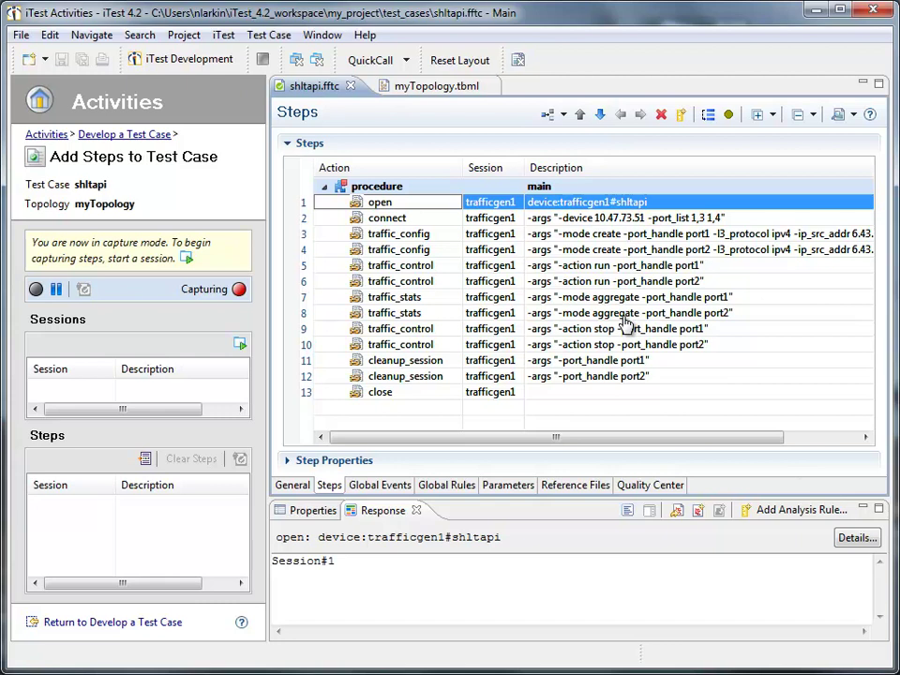
- View step 7's port1 traffic_stats response, showing total_pkt_bytes 134466048
click(604, 297)
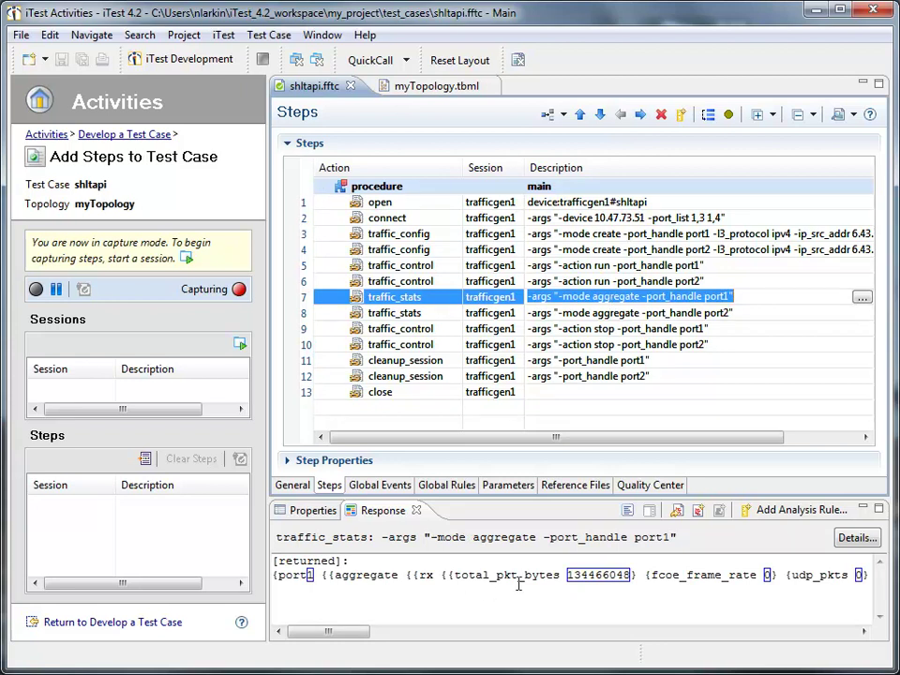
click(347, 634)
mouse_move(347, 634)
mouse_down()
mouse_move(383, 636)
mouse_move(353, 637)
mouse_up()
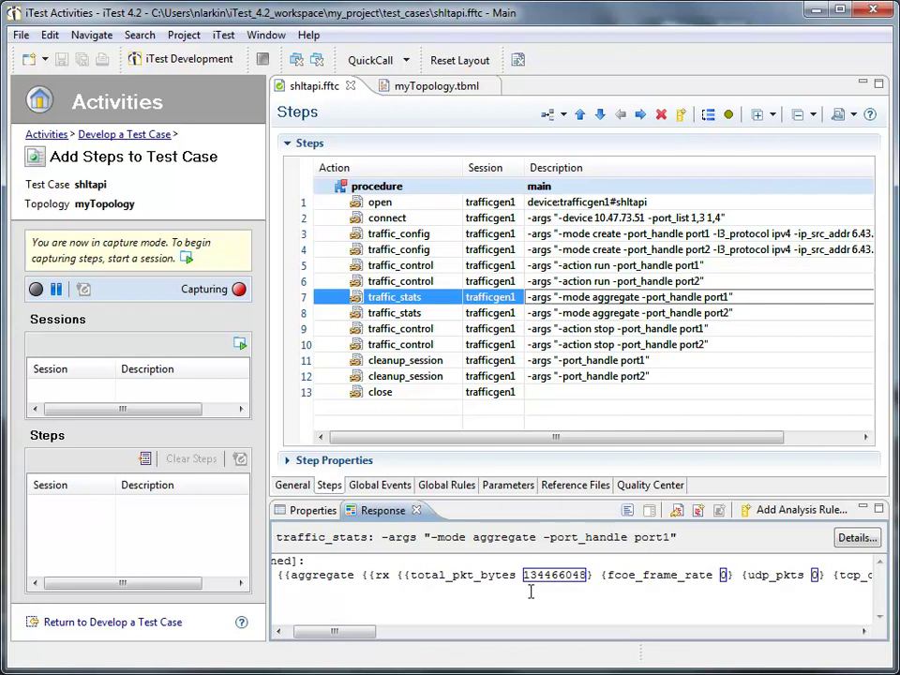
mouse_move(368, 634)
mouse_down()
mouse_move(404, 637)
mouse_move(355, 638)
mouse_up()
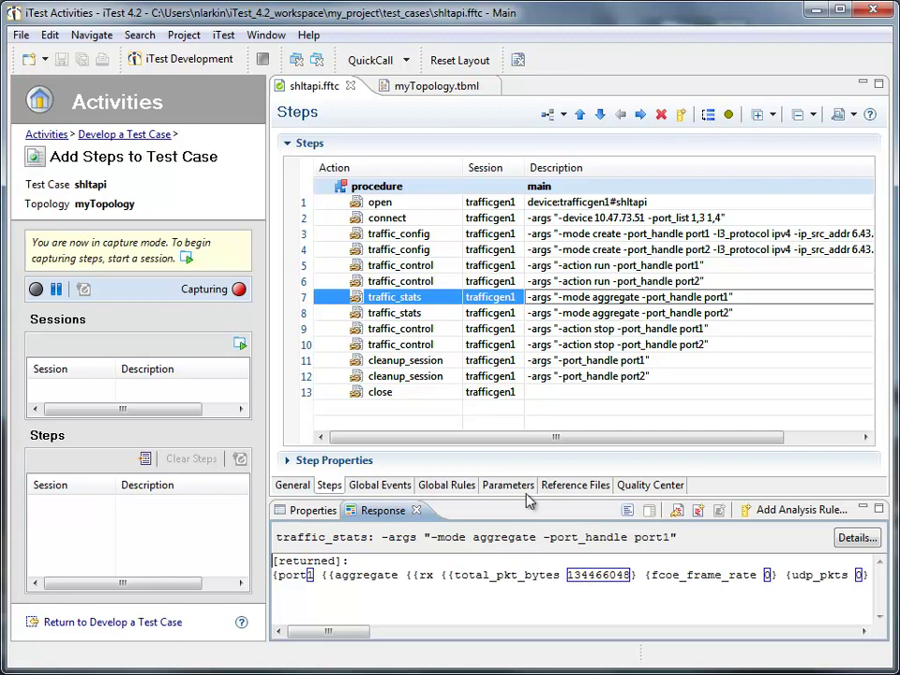
- Insert a sleep step of 5 seconds after the port2 run step
click(337, 286)
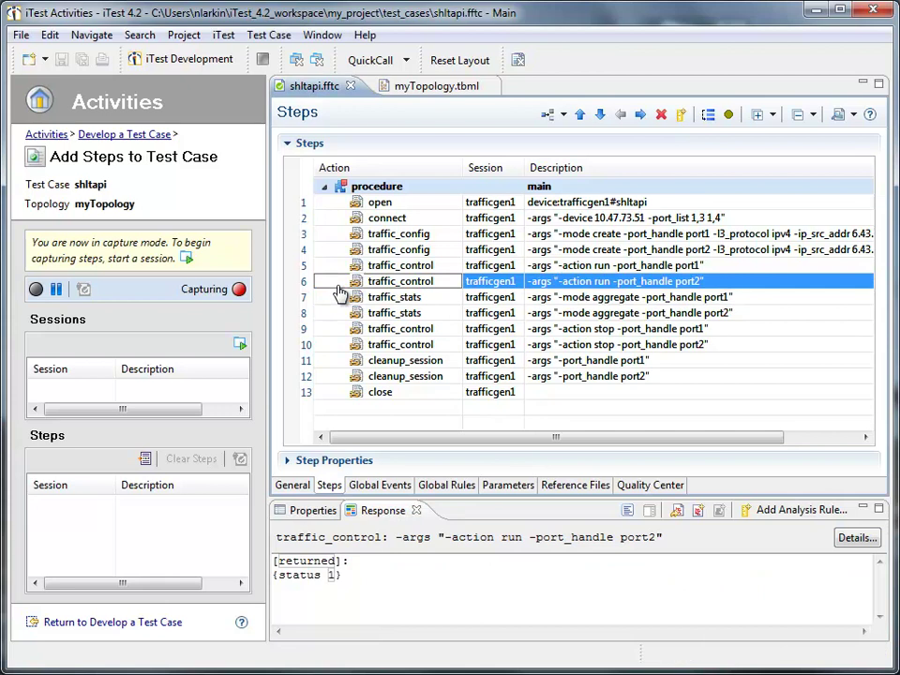
key(Insert)
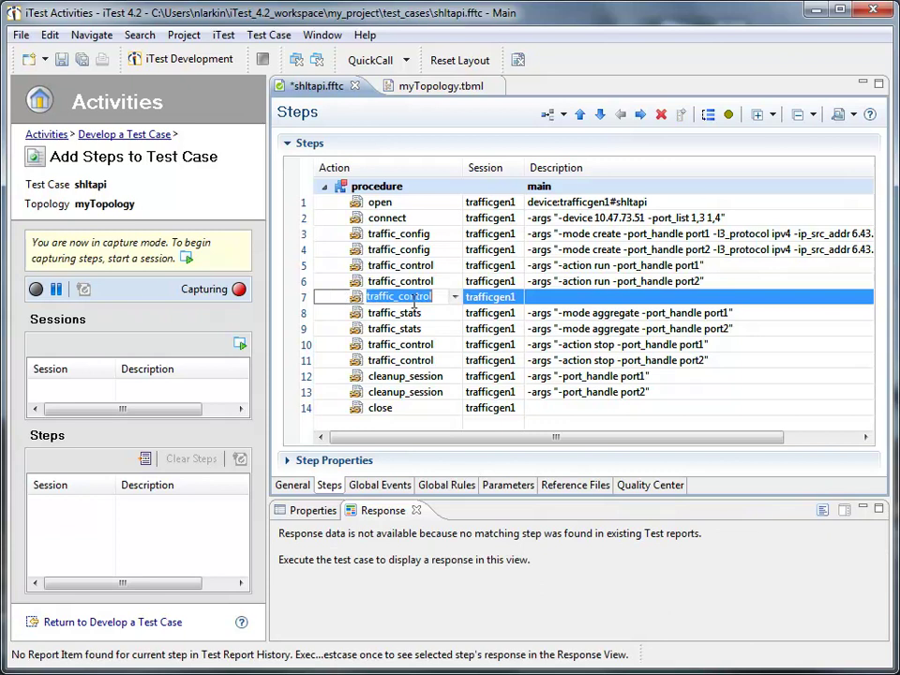
text(sleep)
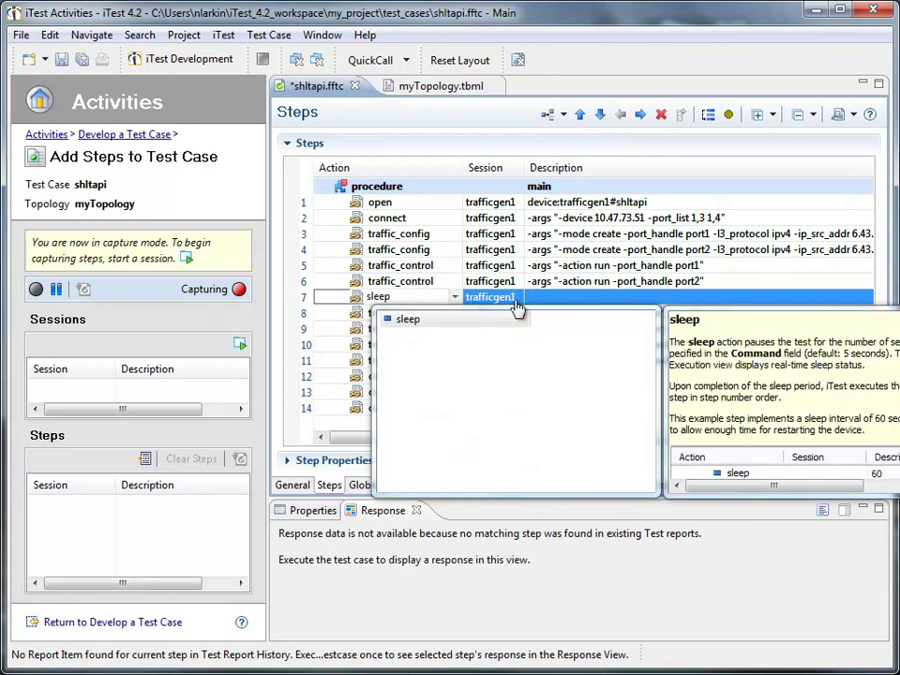
key(Return)
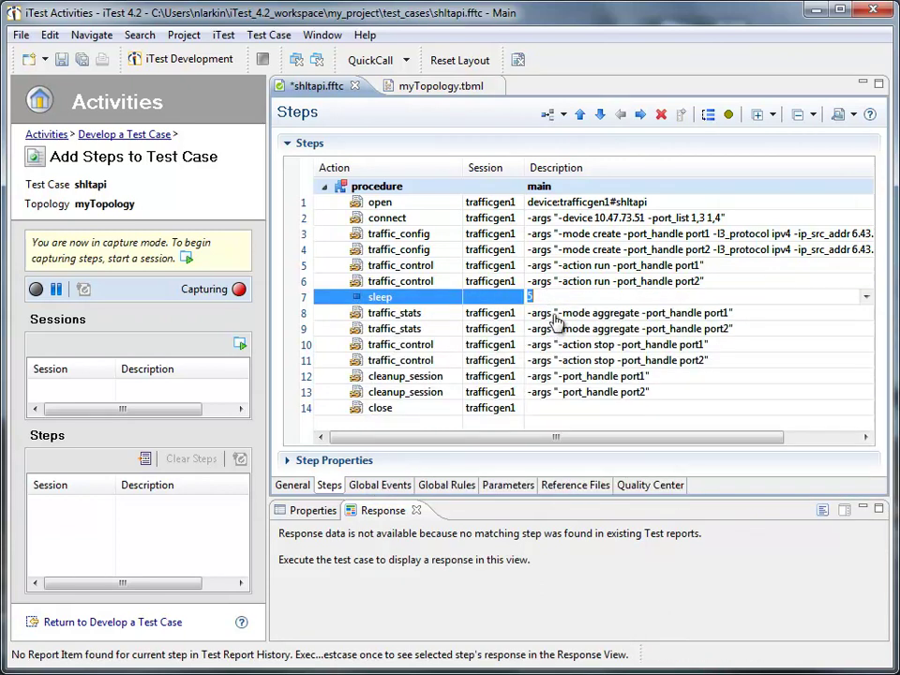
click(554, 314)
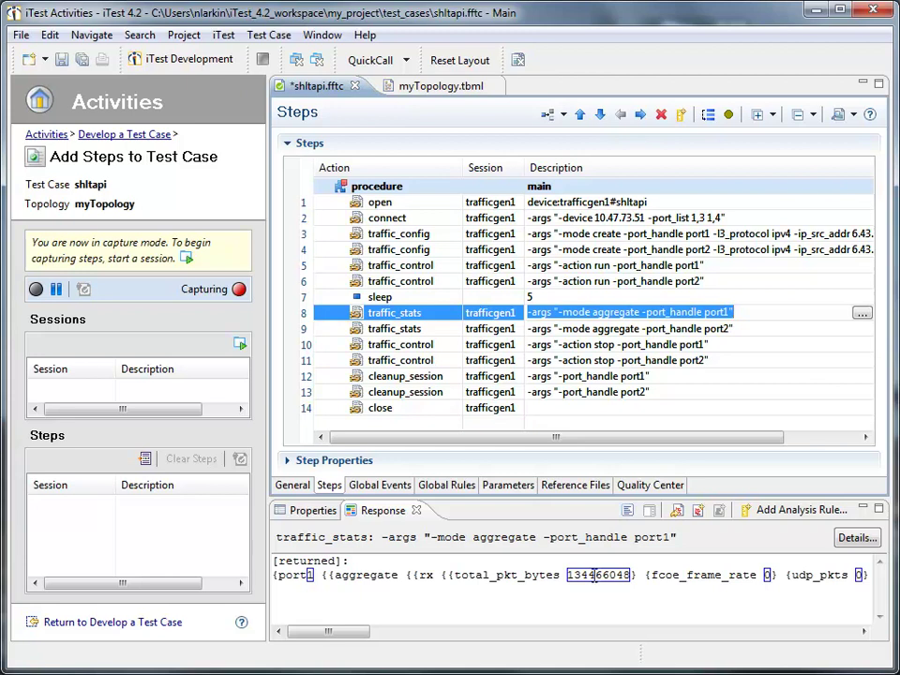
- Start a new Validate analysis rule from the Analyze response page
click(175, 625)
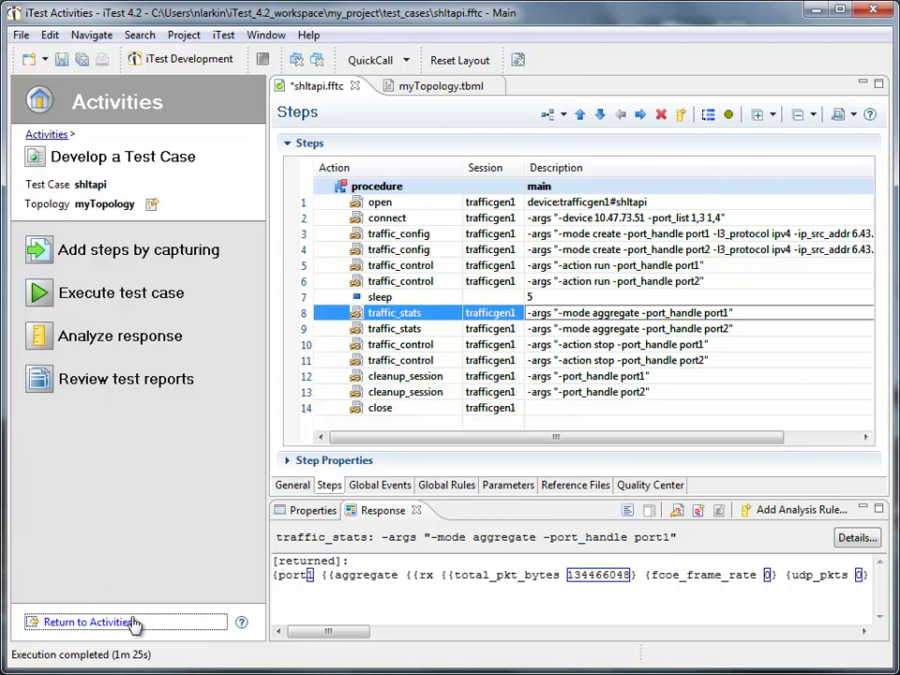
click(138, 345)
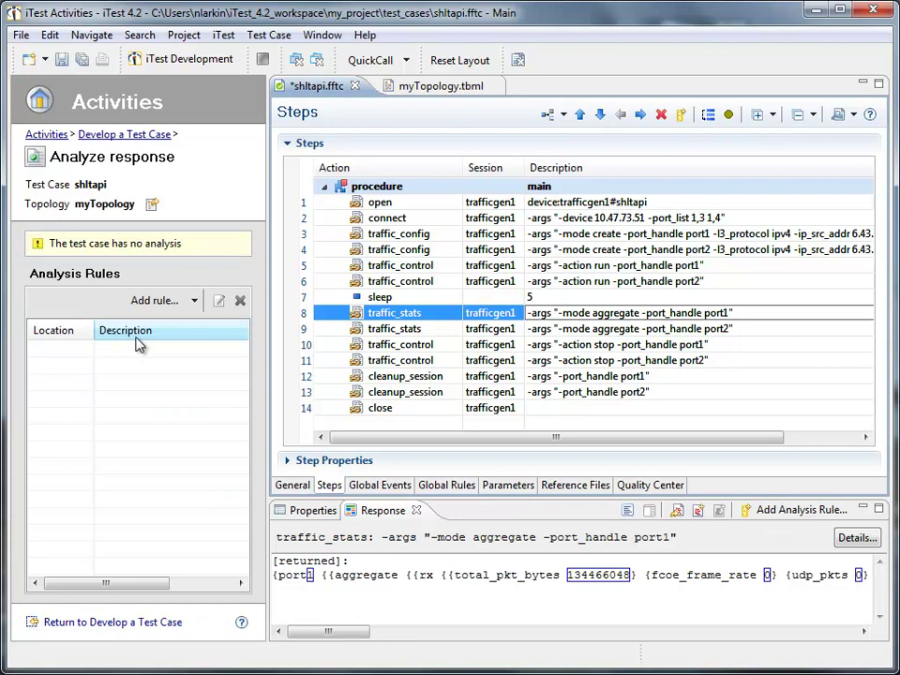
click(145, 307)
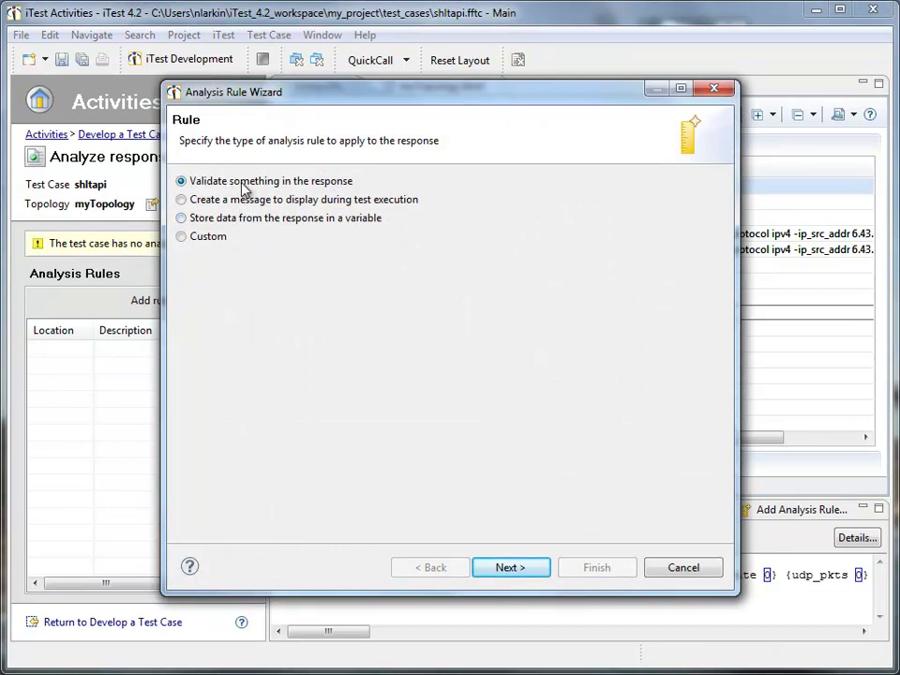
click(506, 567)
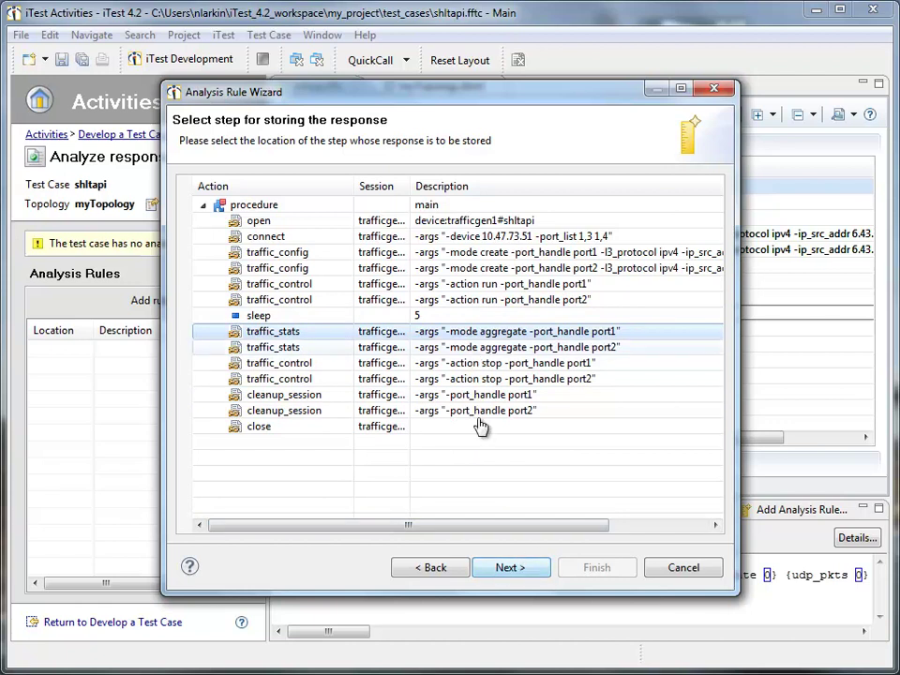
- On the first traffic_stats step, compare an auto-generated aggregate_rx_total_pkt_bytes() extracted value
click(510, 567)
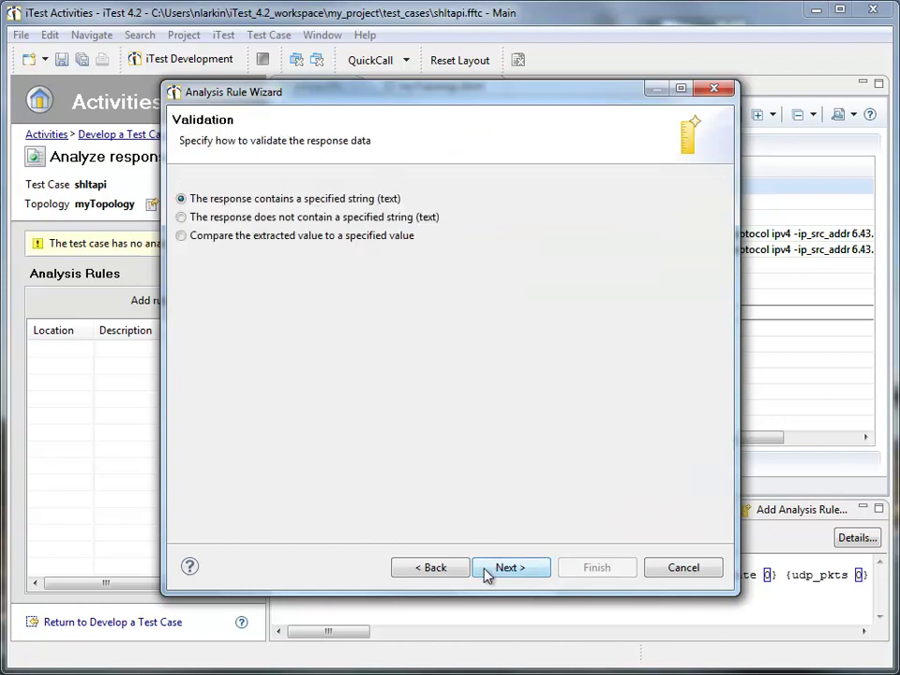
click(296, 237)
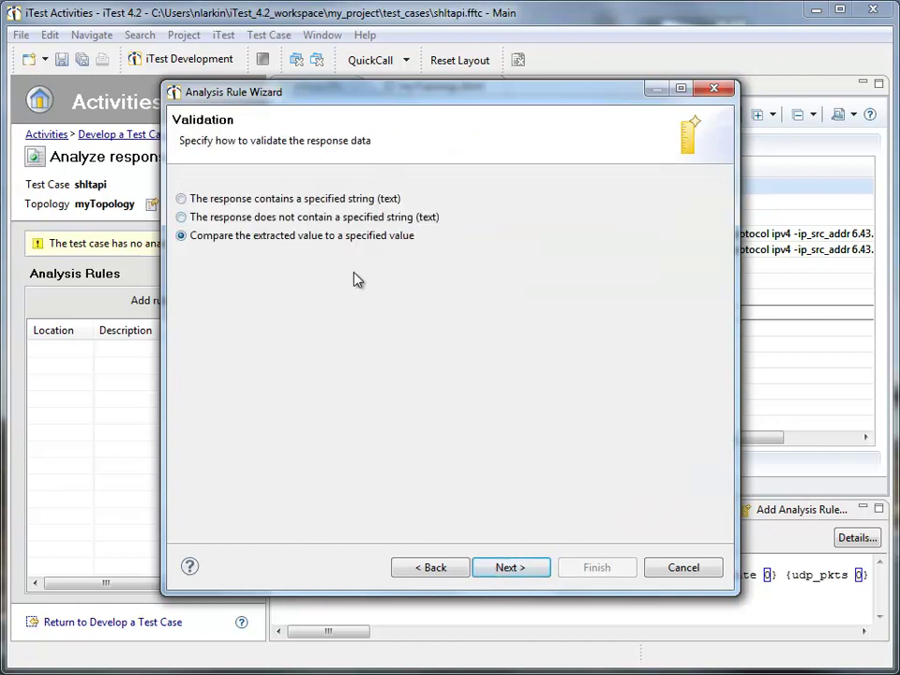
click(525, 573)
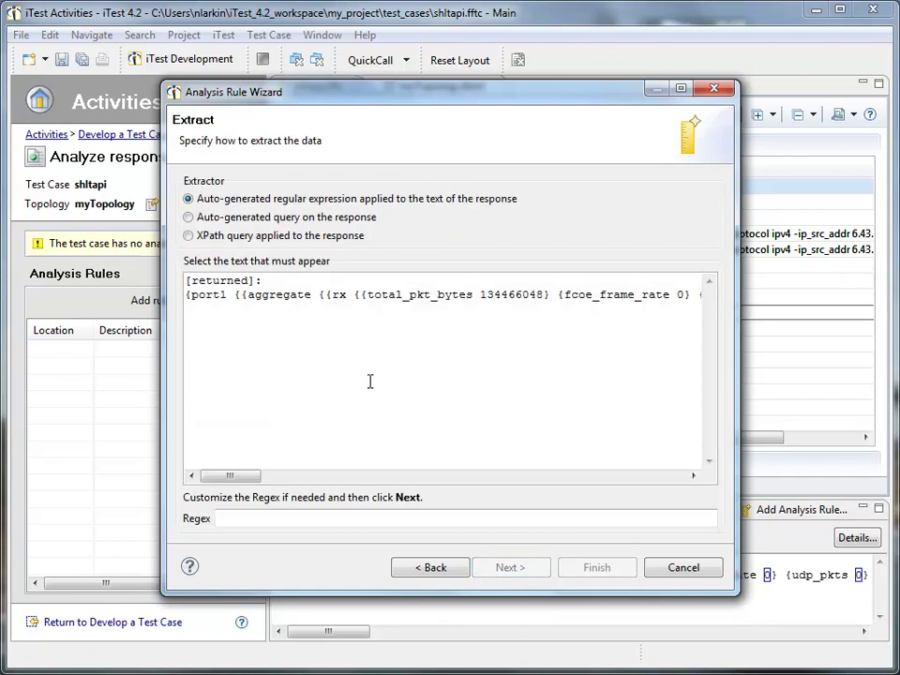
click(337, 219)
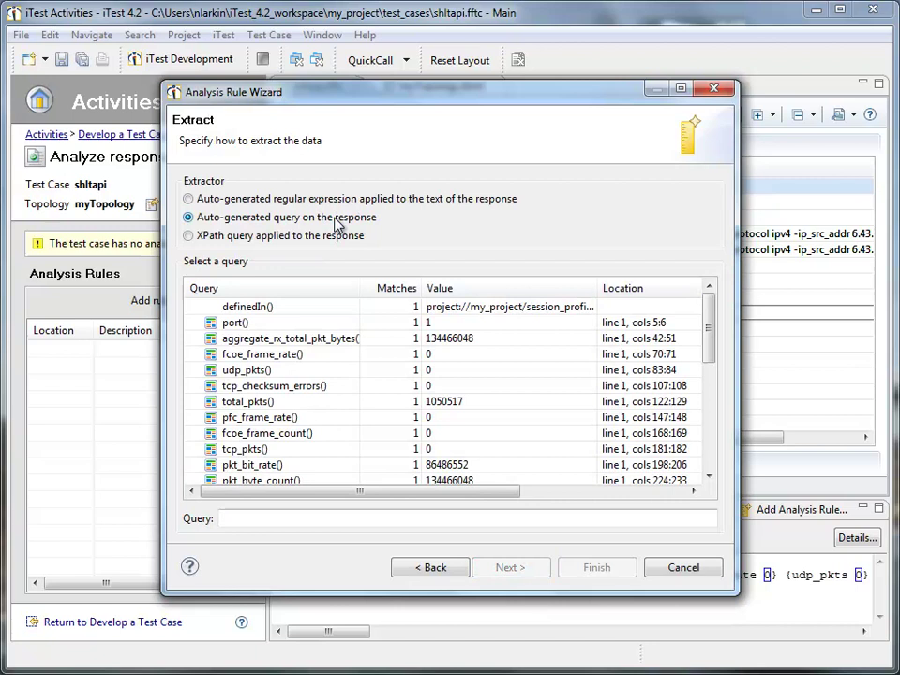
click(292, 342)
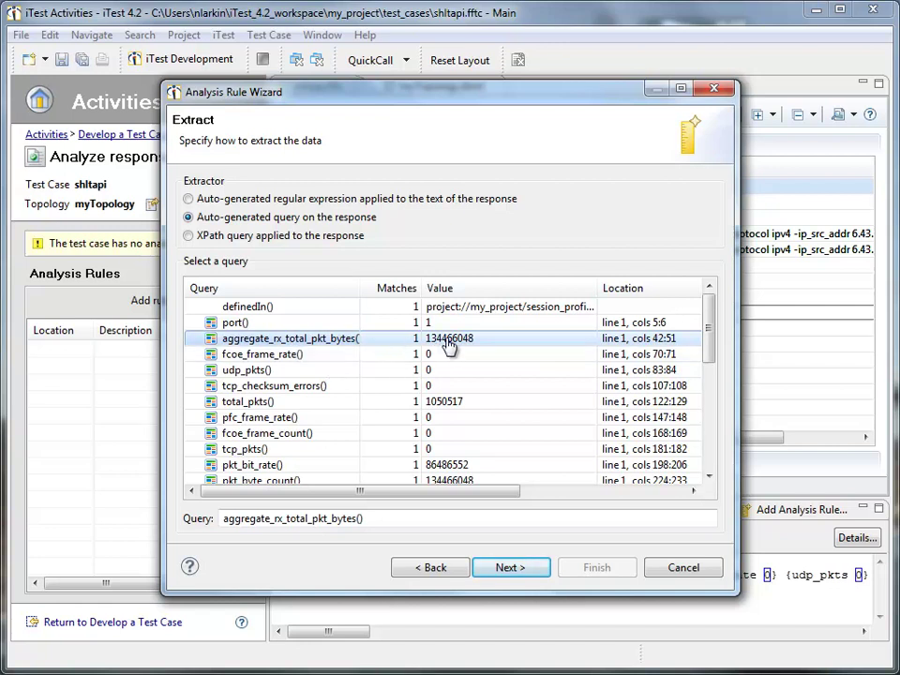
- Set the comparison to Numeric: greater than with value 0, giving $value > 0
click(525, 575)
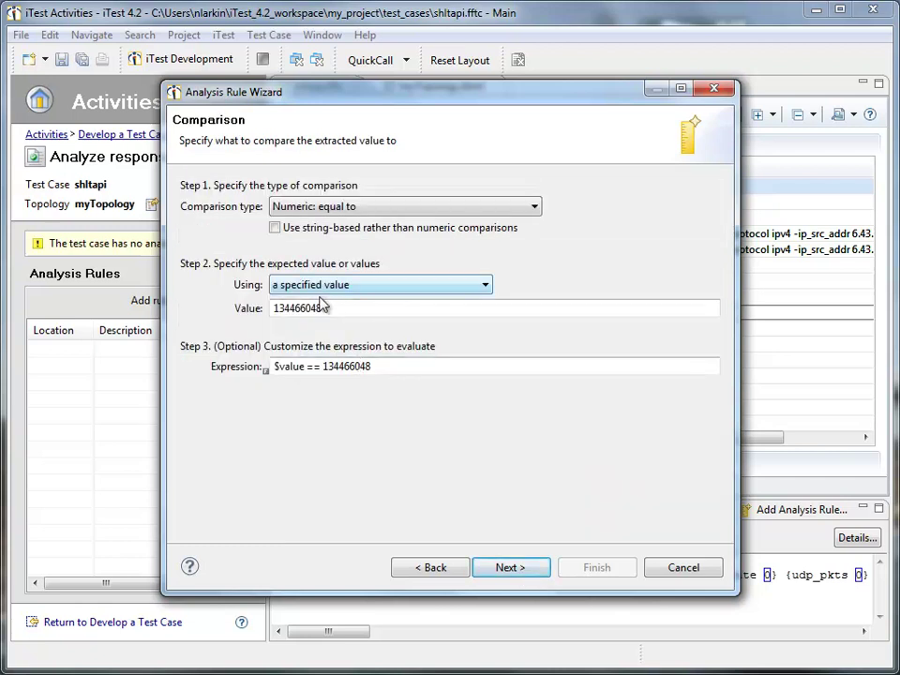
click(388, 207)
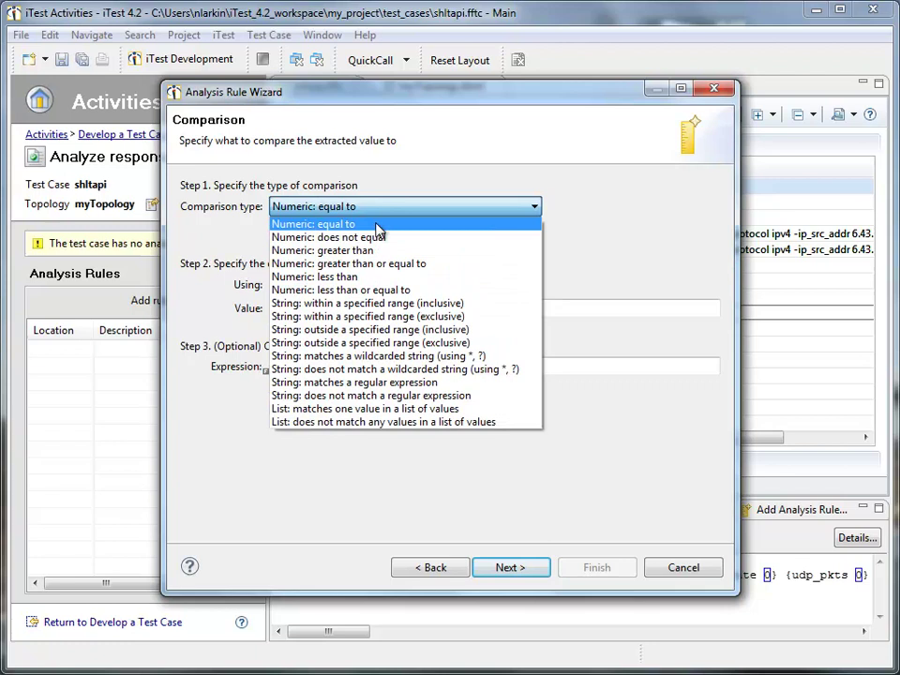
click(370, 252)
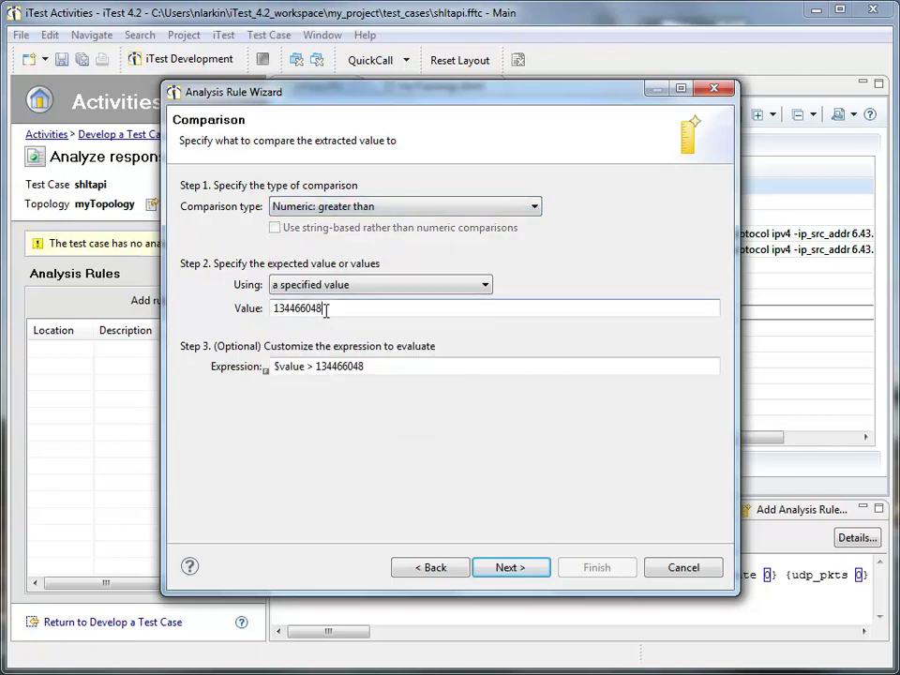
drag(324, 309, 255, 317)
text(0)
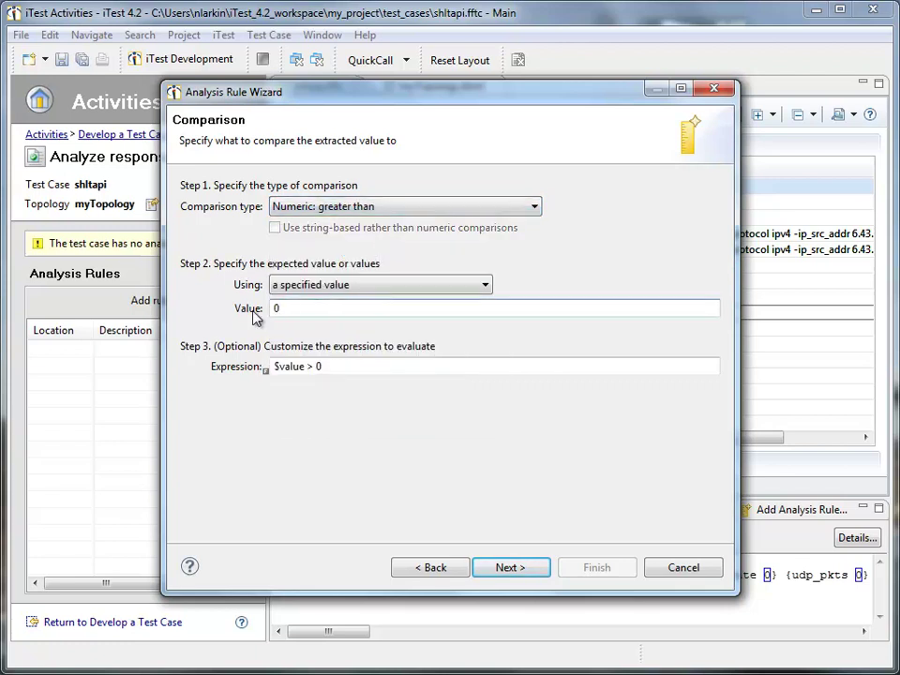
click(340, 364)
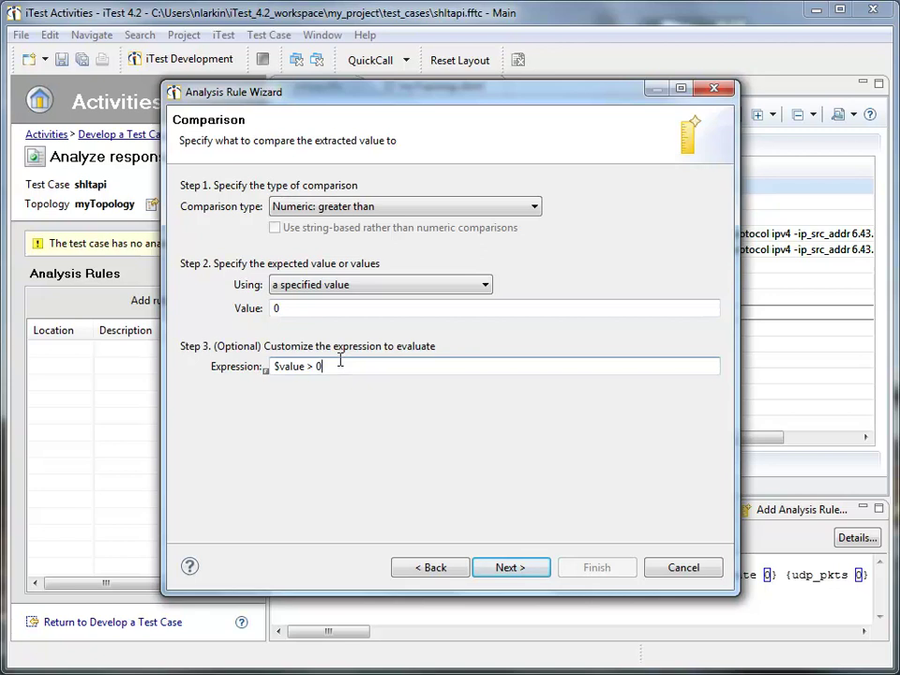
- Finish adding the rule to step 8 and collapse the analyze and step 8 nodes
click(505, 568)
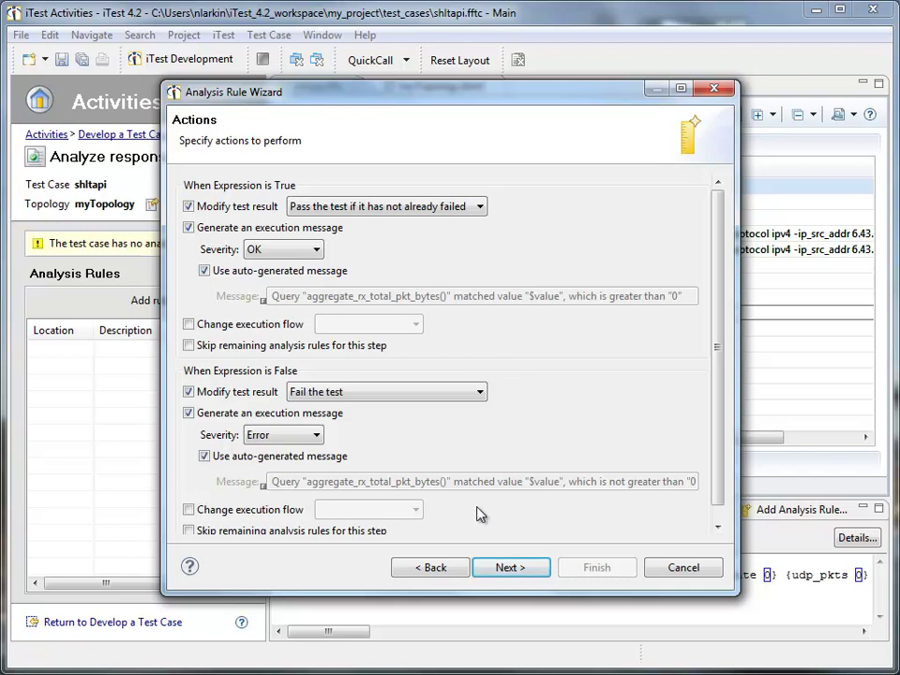
click(493, 569)
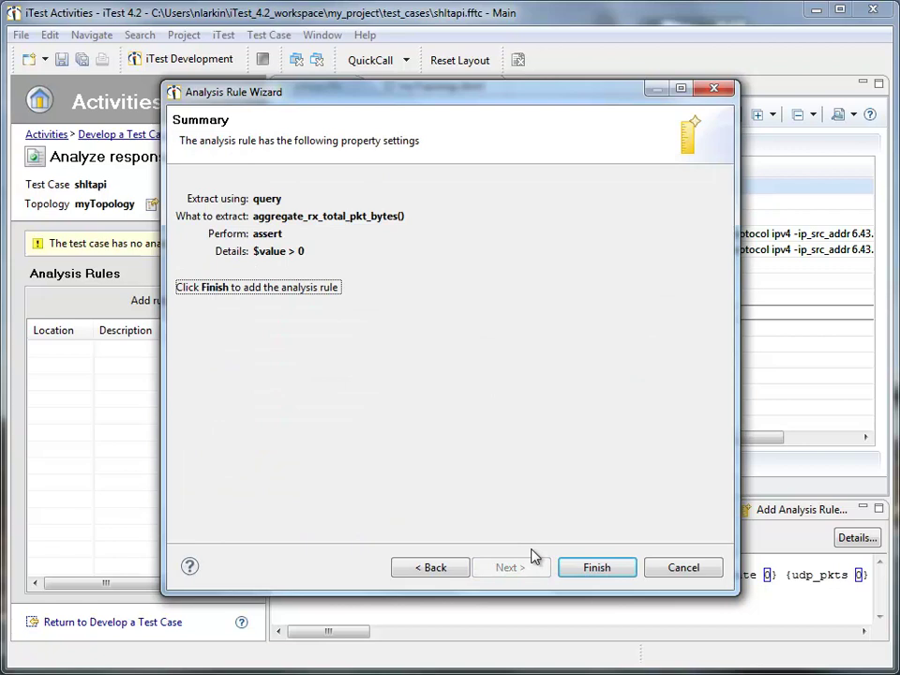
click(612, 573)
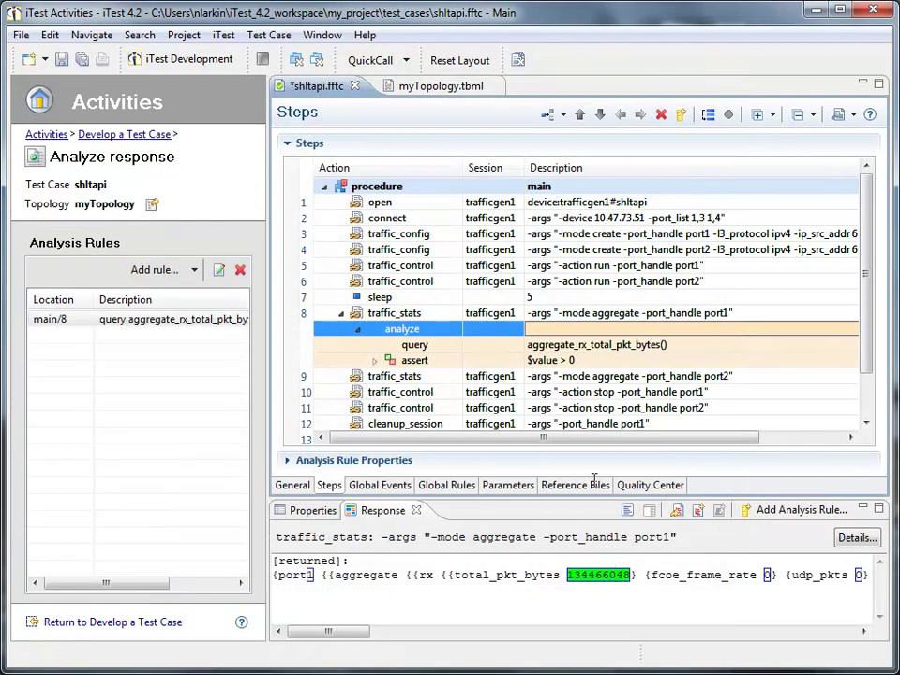
scroll(477, 344, down, 1)
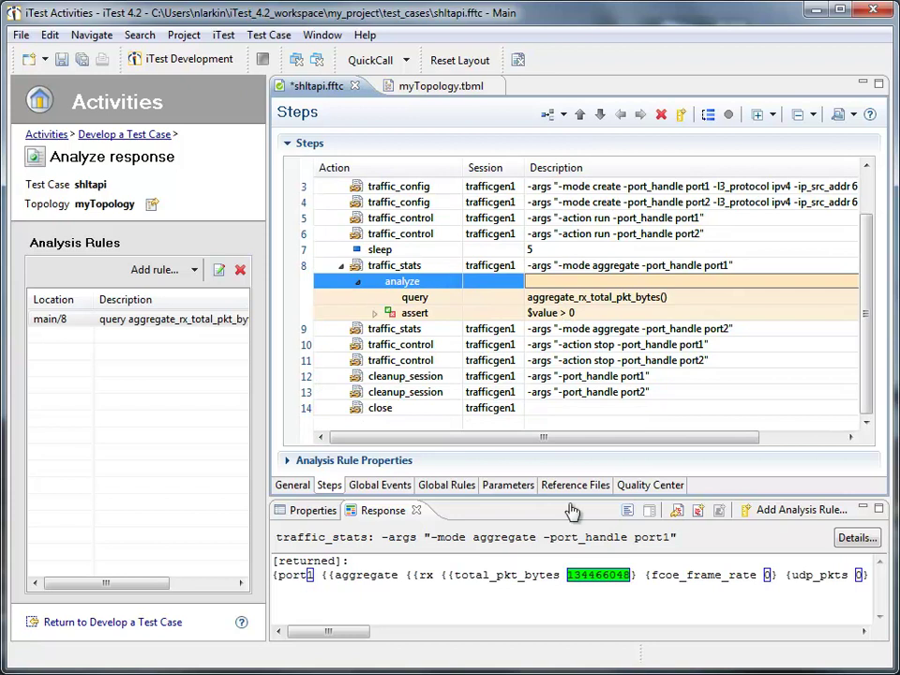
click(357, 287)
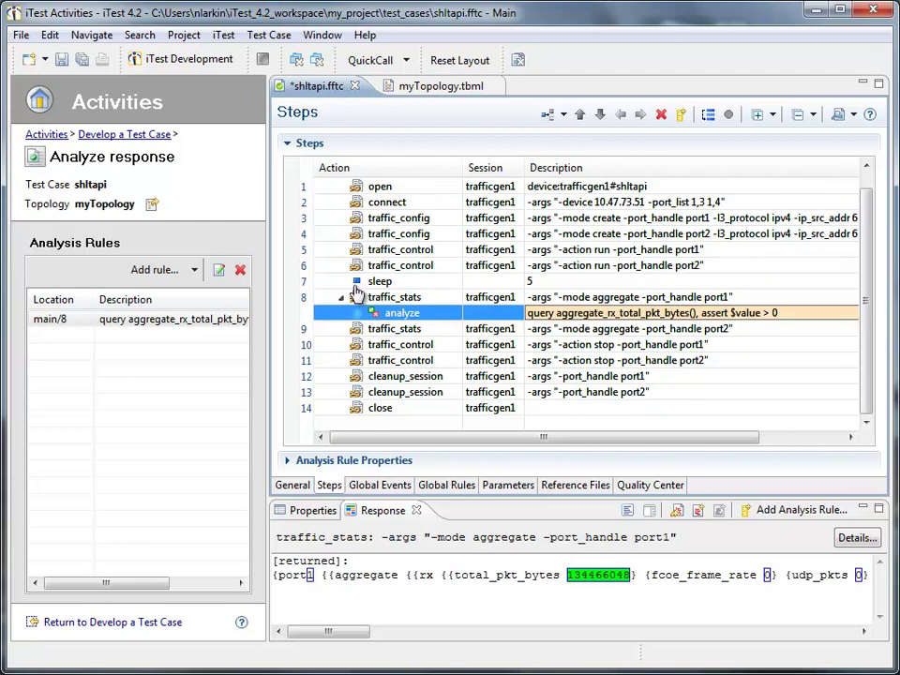
click(342, 299)
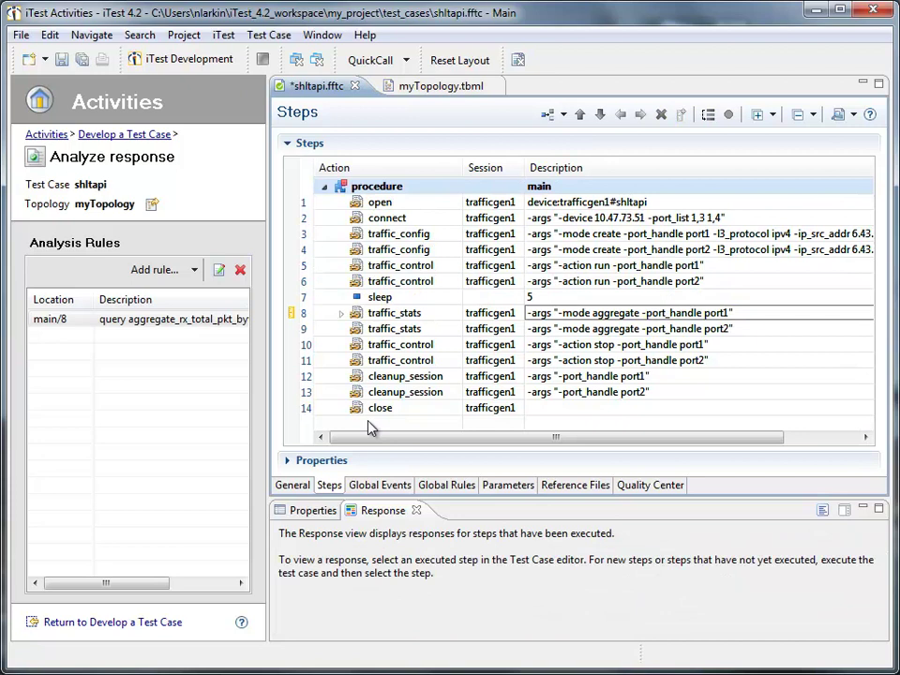
- Run the shltapi test case and confirm Execution completed with a Pass result
click(149, 625)
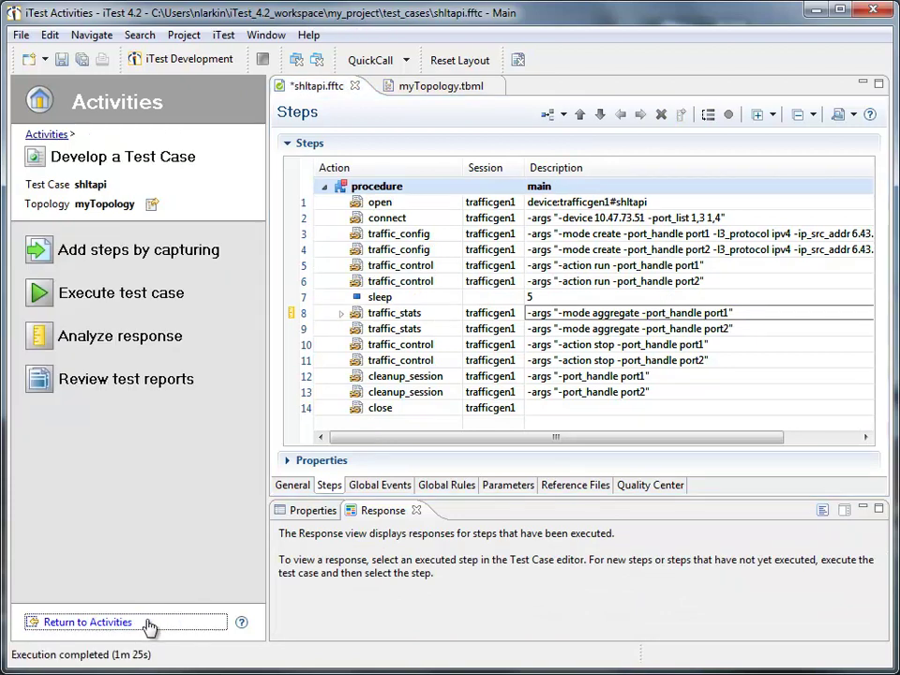
click(147, 295)
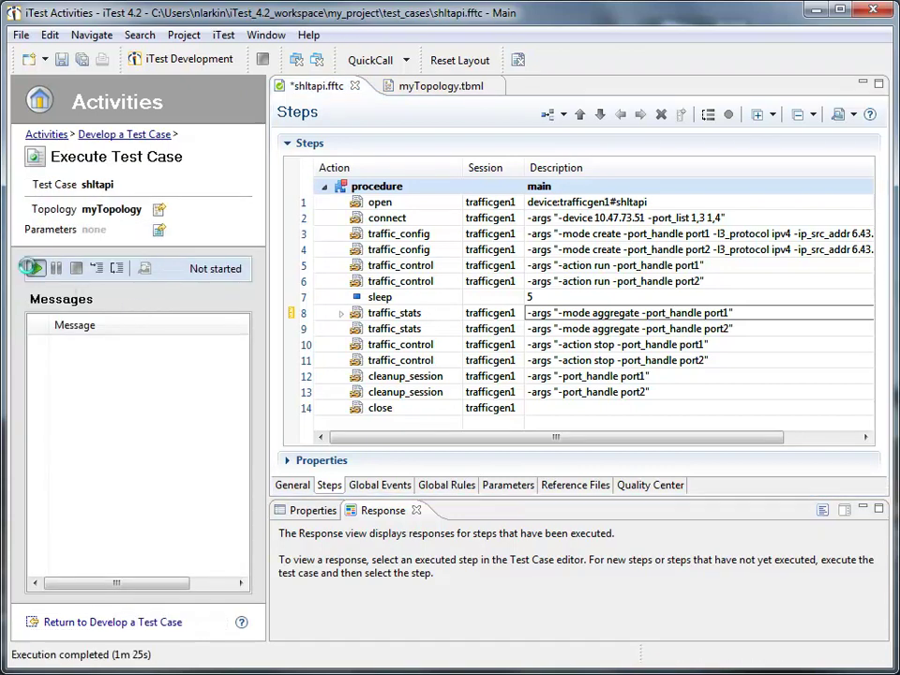
click(34, 269)
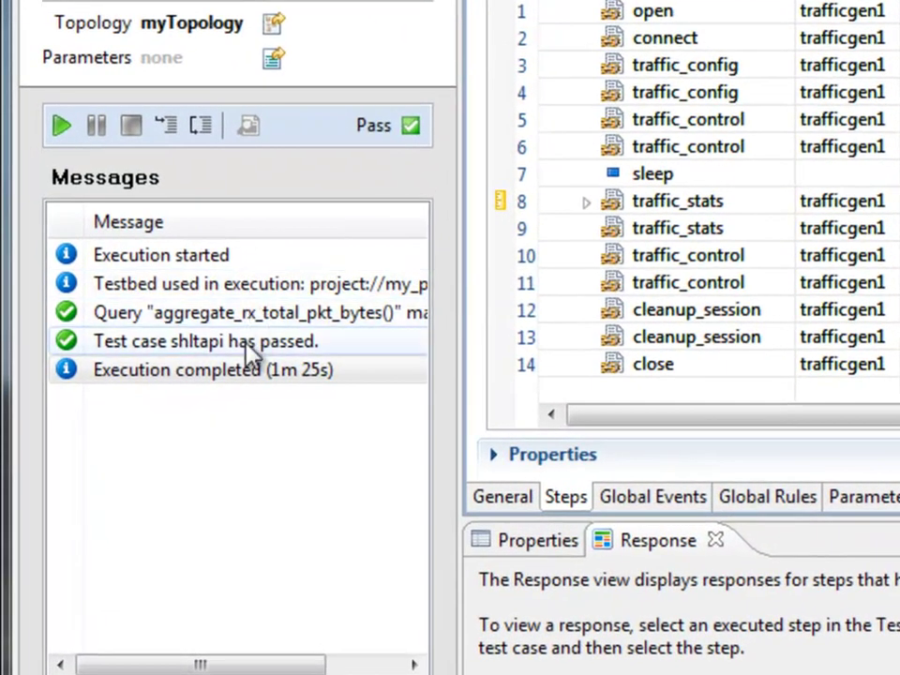
click(243, 373)
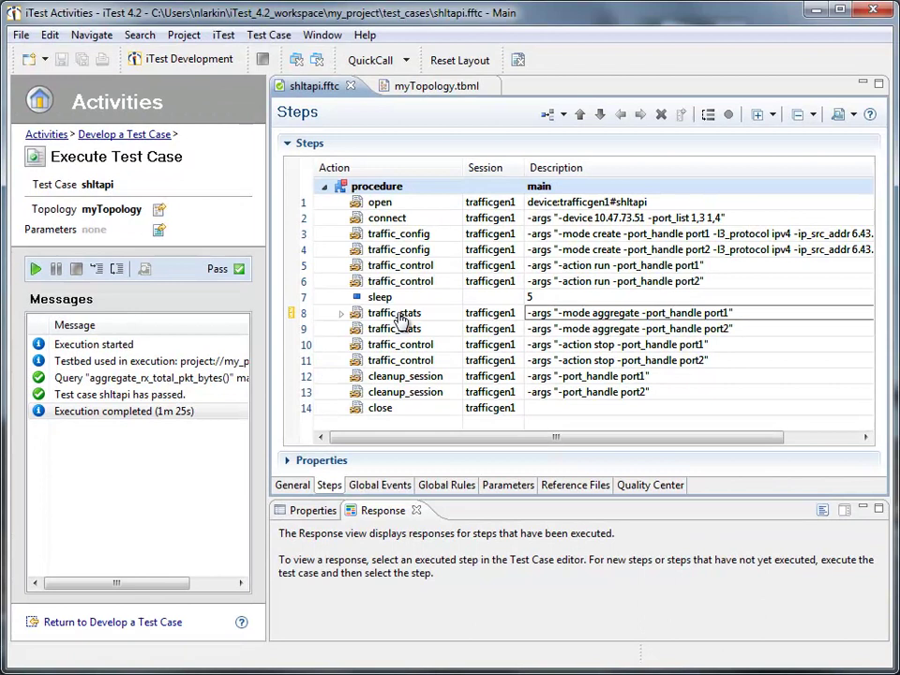
- Open the run's test report and view step 8's traffic_stats response of 138142208 bytes
click(401, 317)
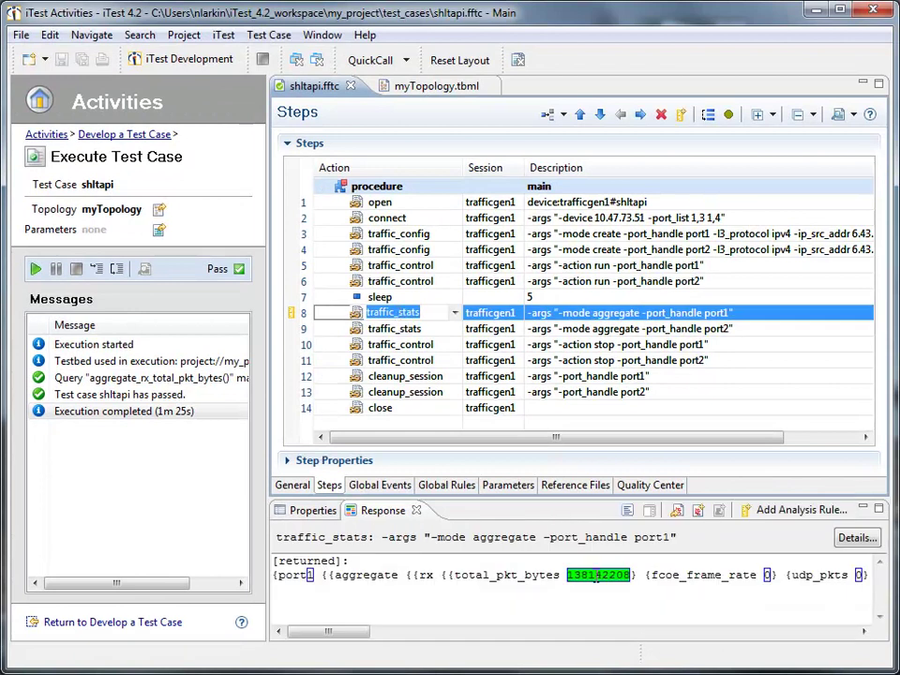
double_click(145, 380)
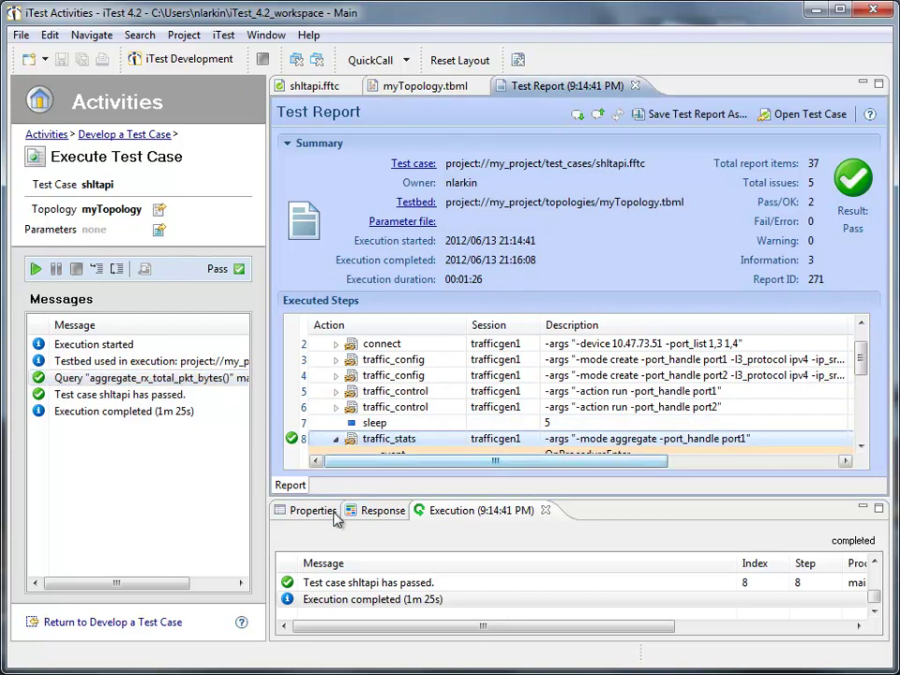
click(388, 514)
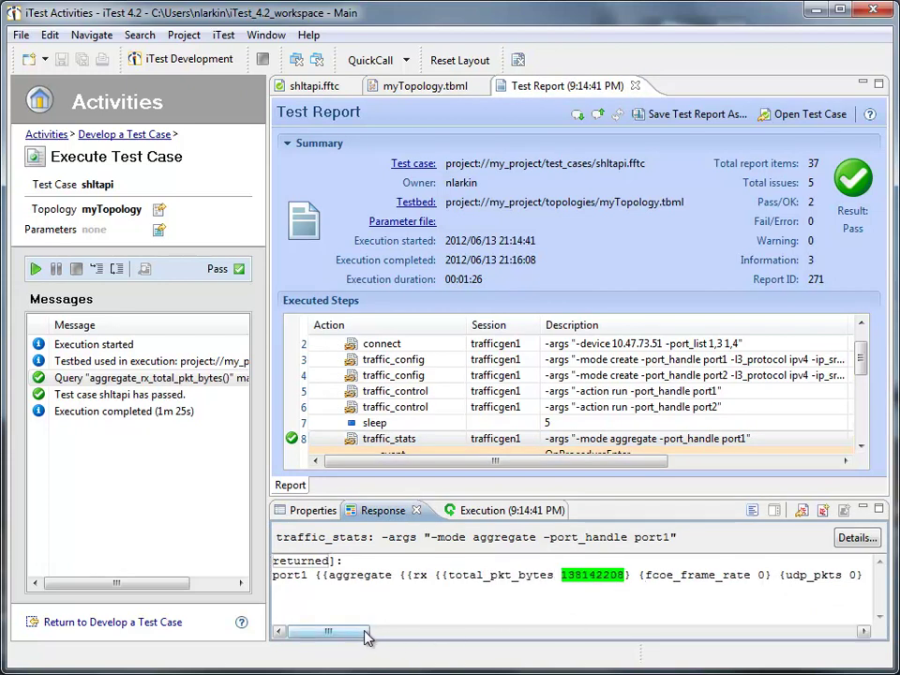
mouse_move(368, 635)
mouse_down()
mouse_move(601, 643)
mouse_move(365, 627)
mouse_up()
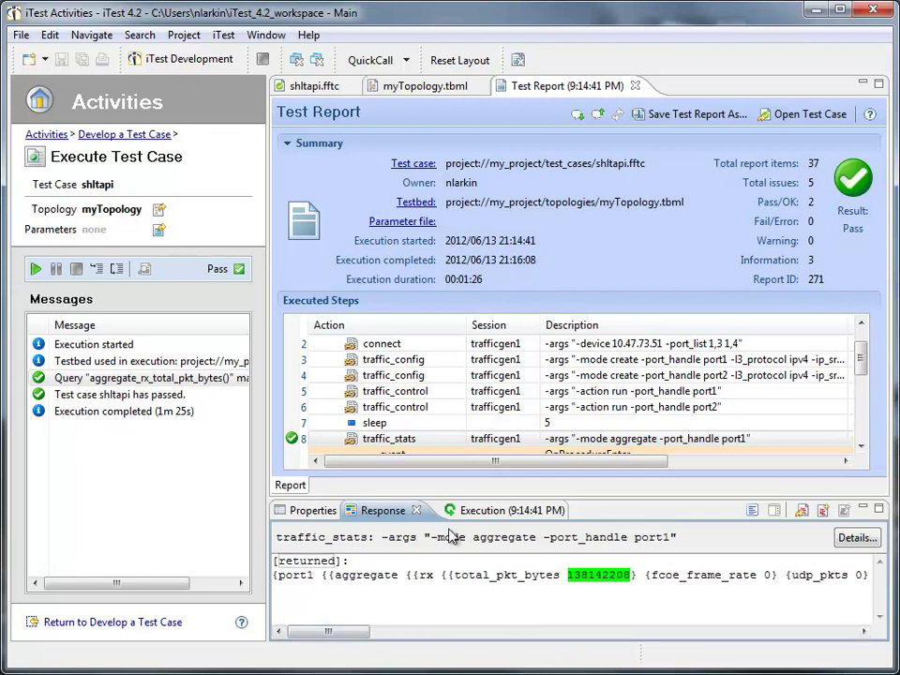